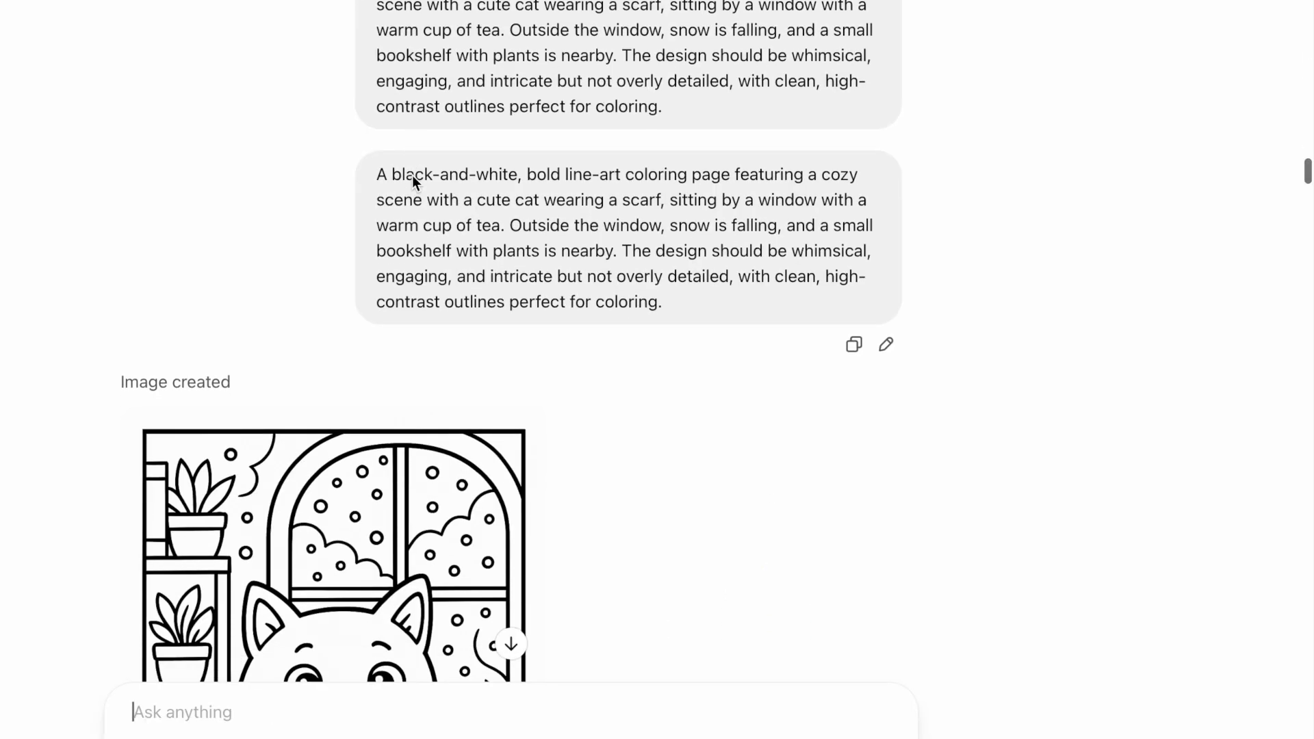
Review the prompt for the cozy cat coloring page and the line-art image generated from it
{"action": "scroll", "coordinate": [412, 175], "scroll_direction": "down", "scroll_amount": 3}
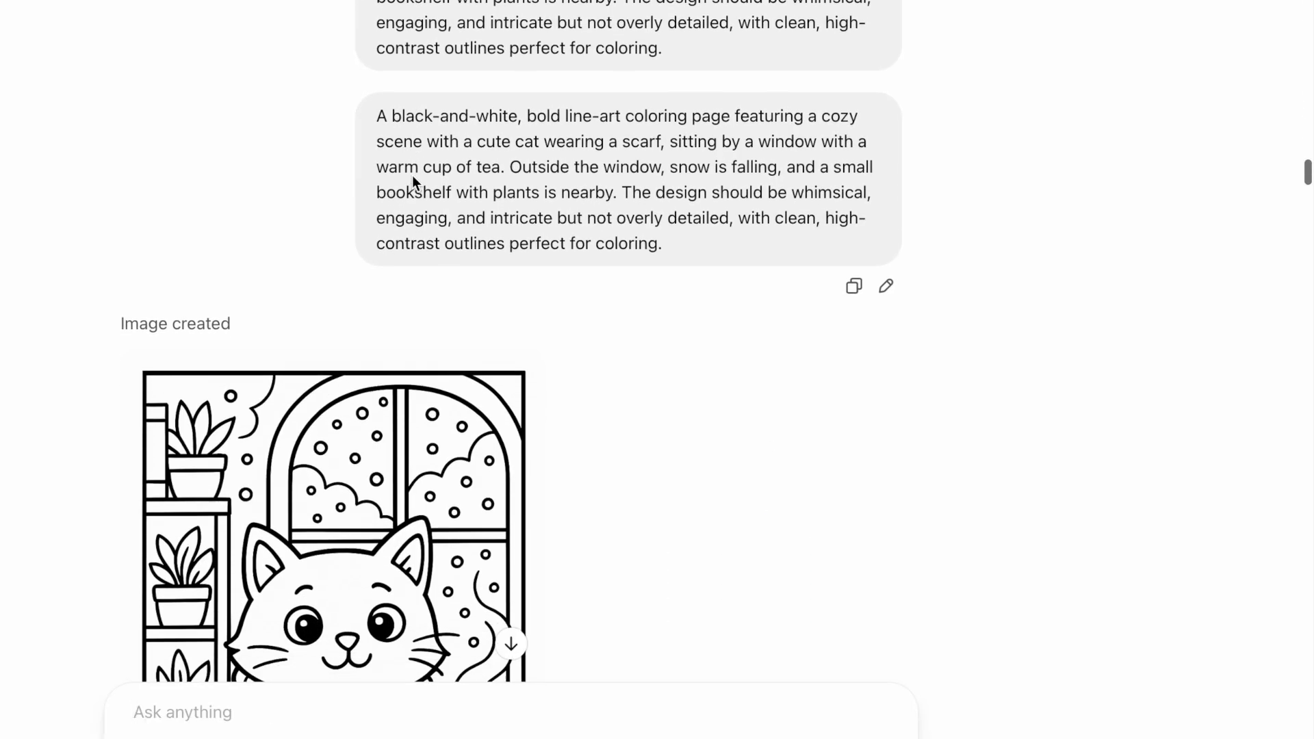
{"action": "scroll", "coordinate": [412, 175], "scroll_direction": "down", "scroll_amount": 3}
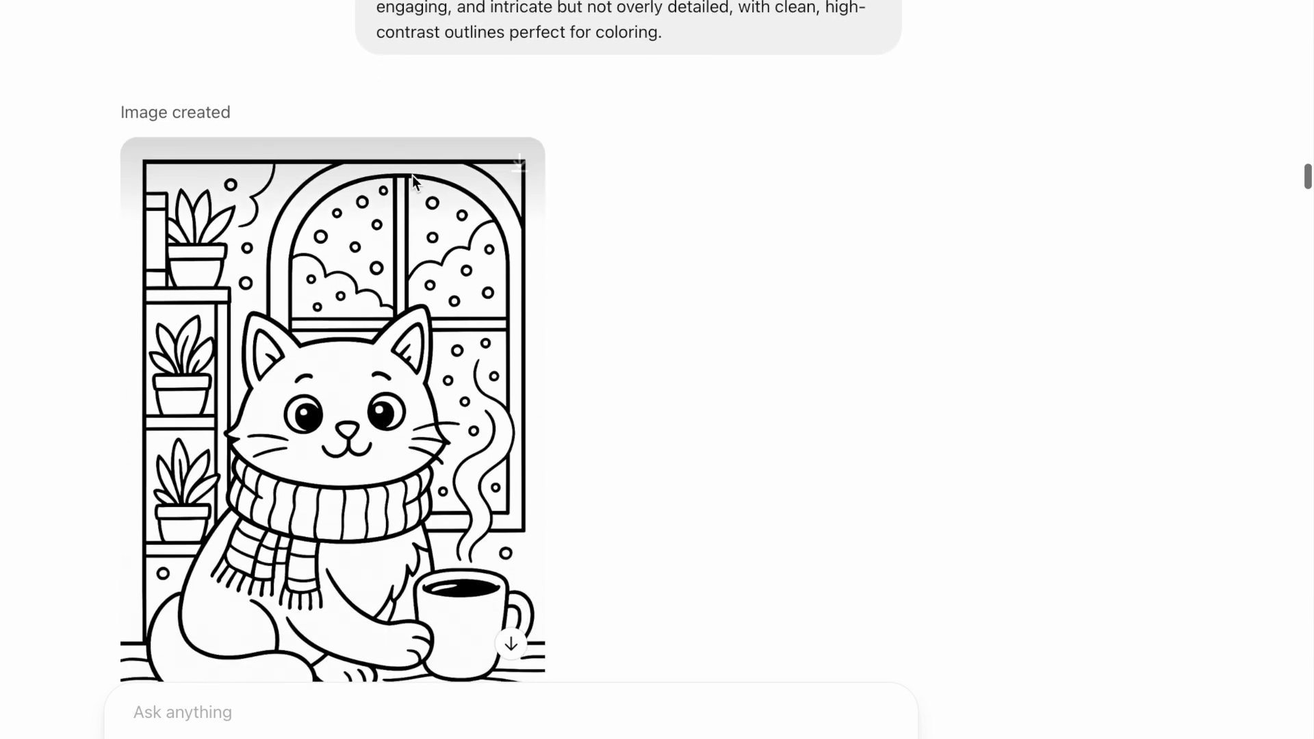
{"action": "scroll", "coordinate": [412, 175], "scroll_direction": "down", "scroll_amount": 1}
{"action": "scroll", "coordinate": [412, 175], "scroll_direction": "up", "scroll_amount": 1}
{"action": "scroll", "coordinate": [412, 175], "scroll_direction": "down", "scroll_amount": 1}
{"action": "scroll", "coordinate": [711, 212], "scroll_direction": "up", "scroll_amount": 1}
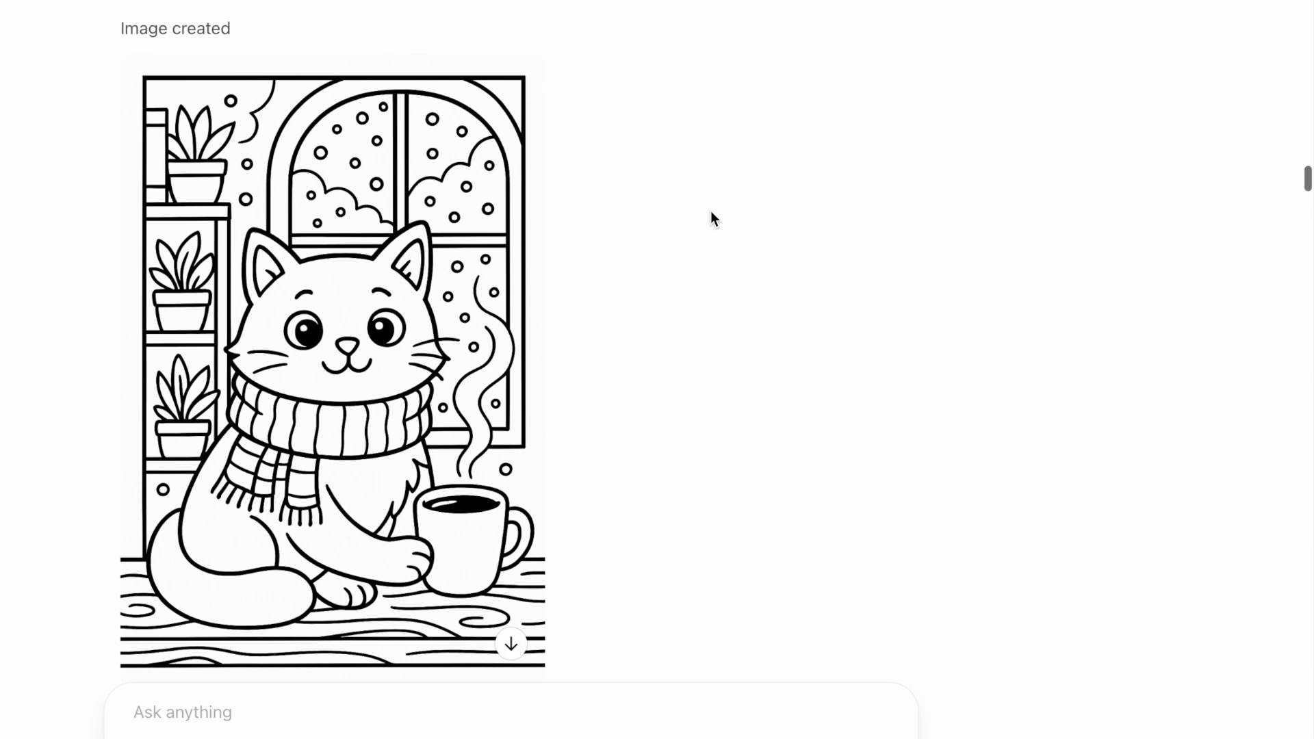
{"action": "scroll", "coordinate": [711, 214], "scroll_direction": "up", "scroll_amount": 1}
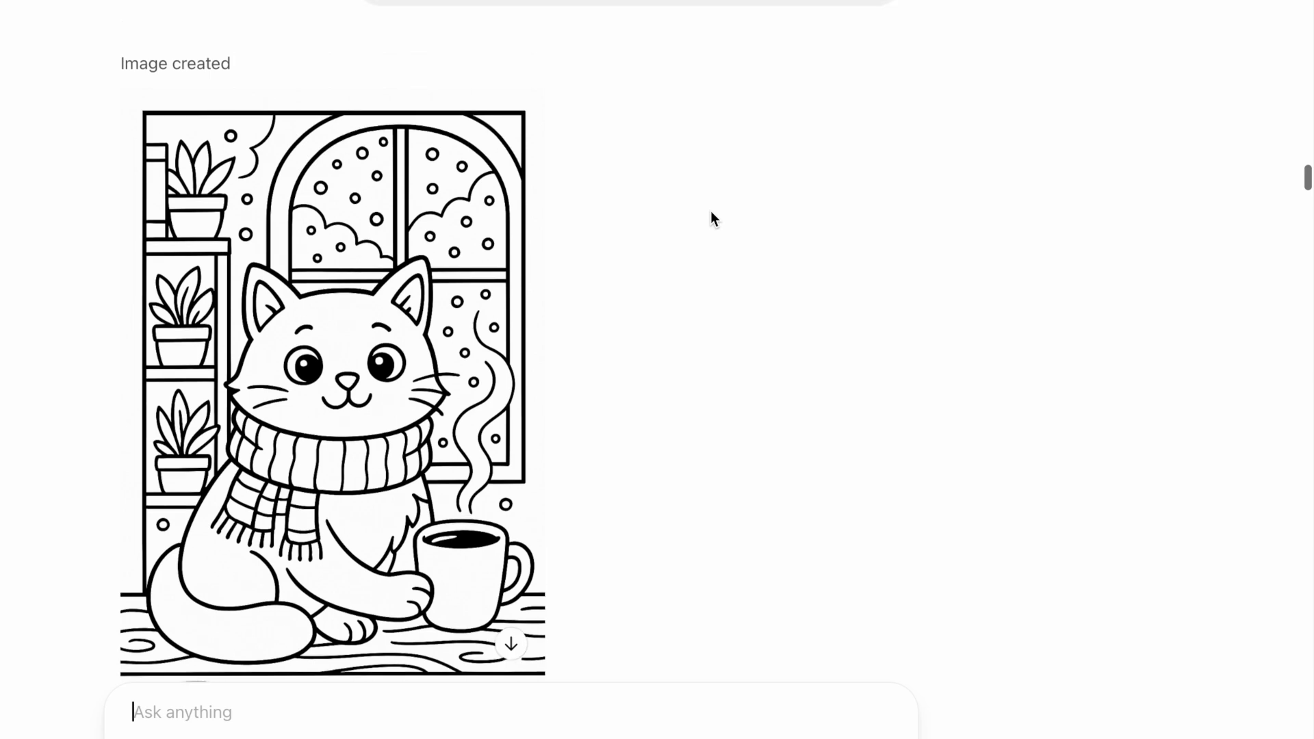
{"action": "scroll", "coordinate": [711, 213], "scroll_direction": "up", "scroll_amount": 2}
{"action": "scroll", "coordinate": [710, 210], "scroll_direction": "up", "scroll_amount": 5}
{"action": "scroll", "coordinate": [711, 211], "scroll_direction": "down", "scroll_amount": 2}
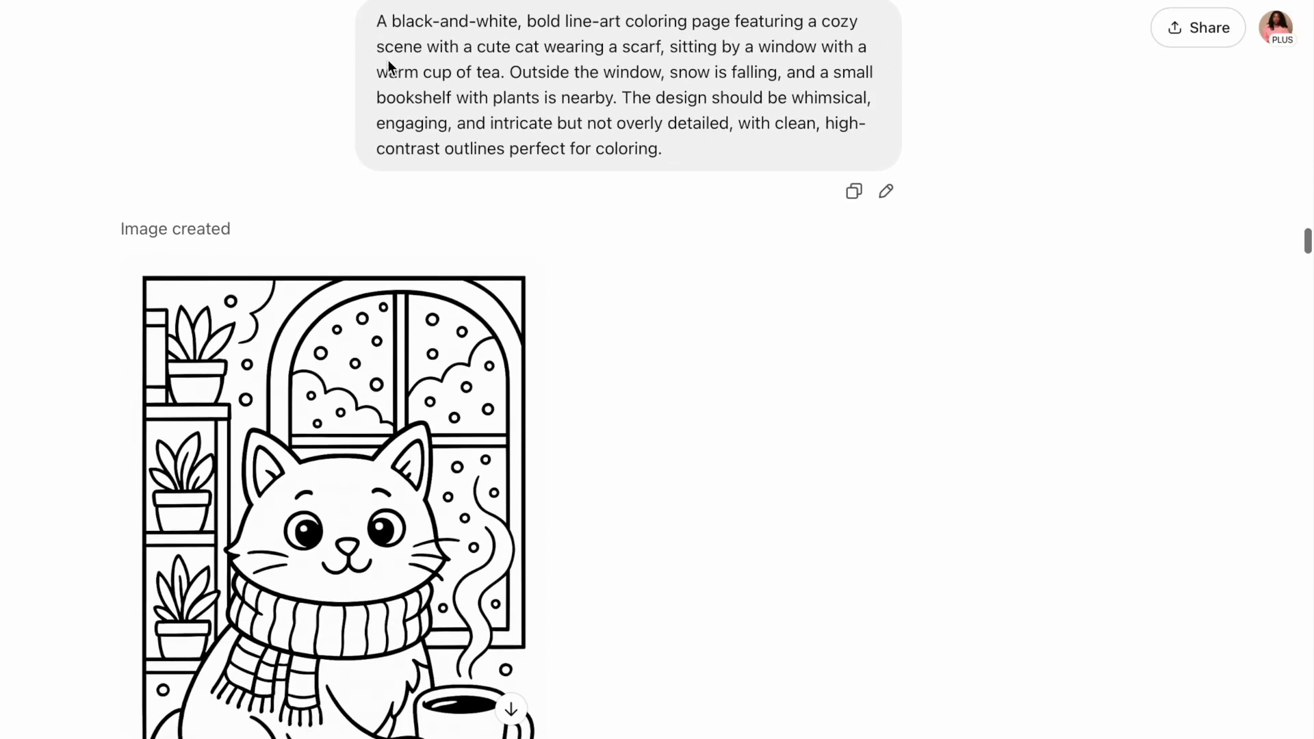
{"action": "left_click_drag", "start_coordinate": [376, 26], "coordinate": [498, 26]}
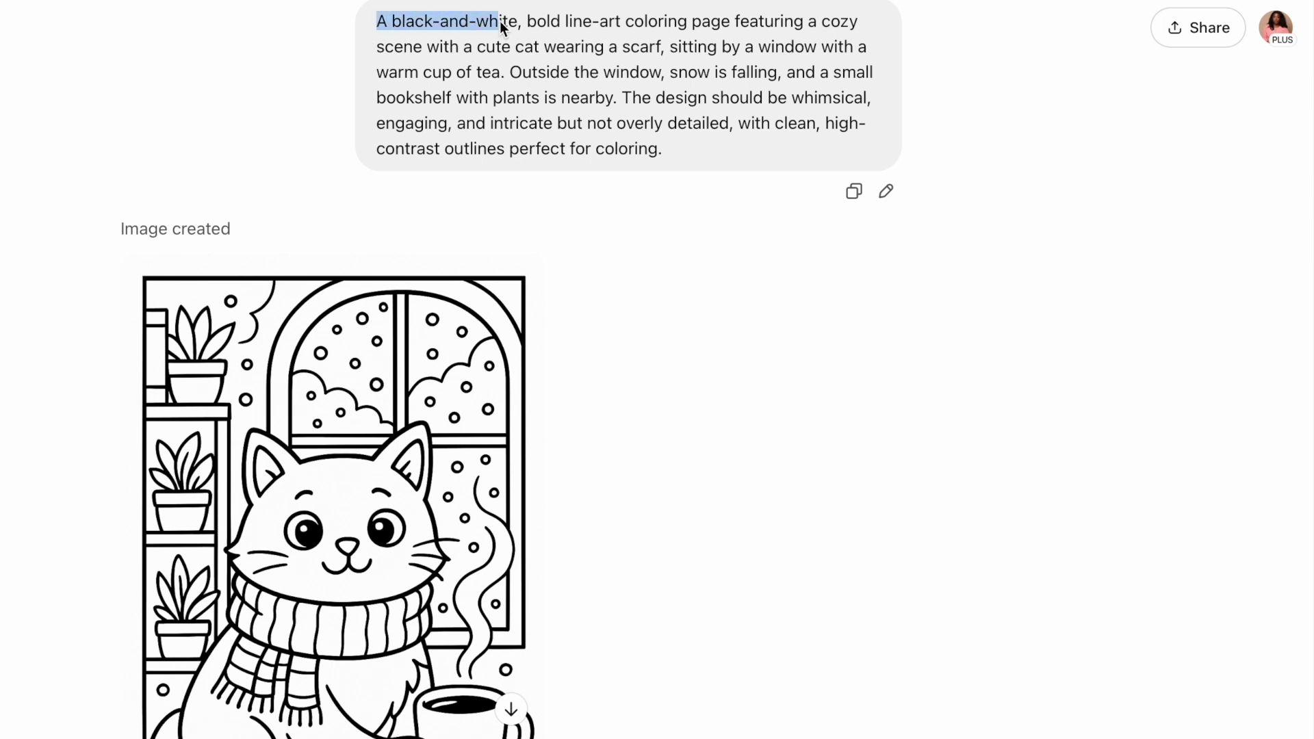
{"action": "left_click", "coordinate": [612, 49]}
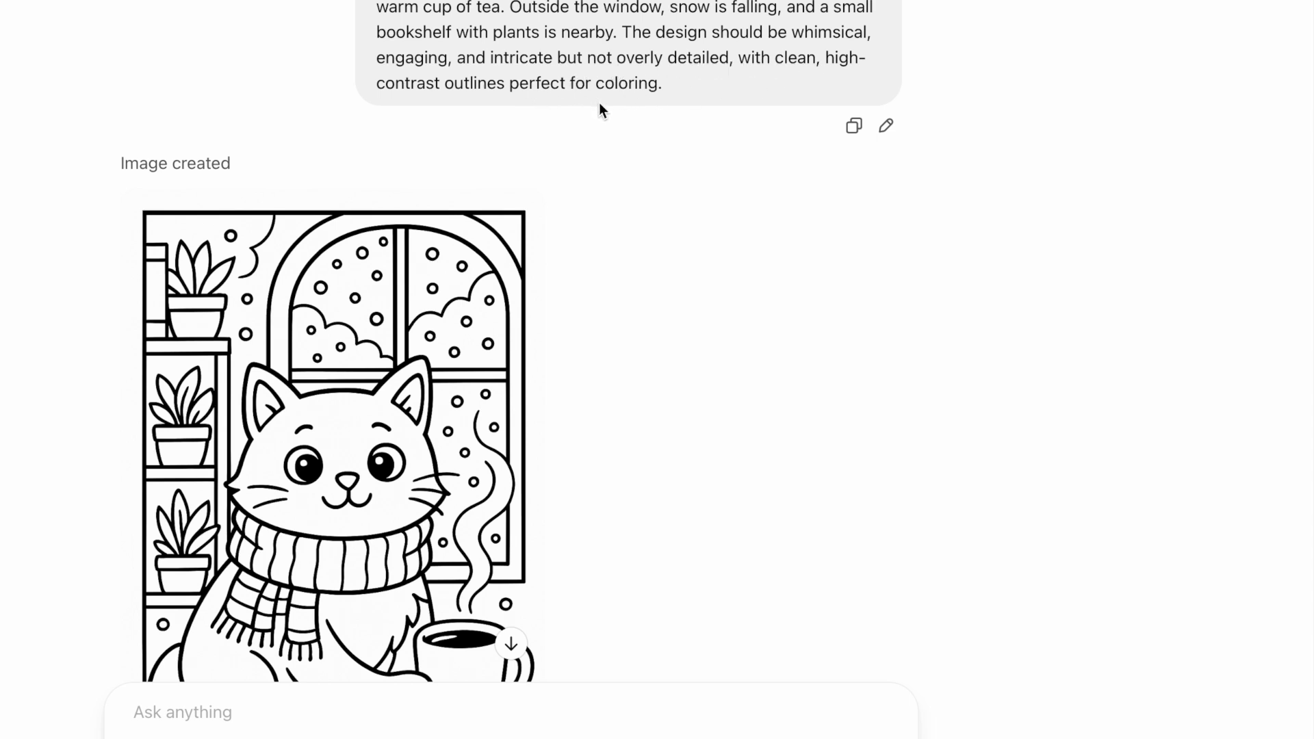
View the alternative cat coloring page with closed eyes at full size and return to the conversation
{"action": "scroll", "coordinate": [599, 103], "scroll_direction": "down", "scroll_amount": 3}
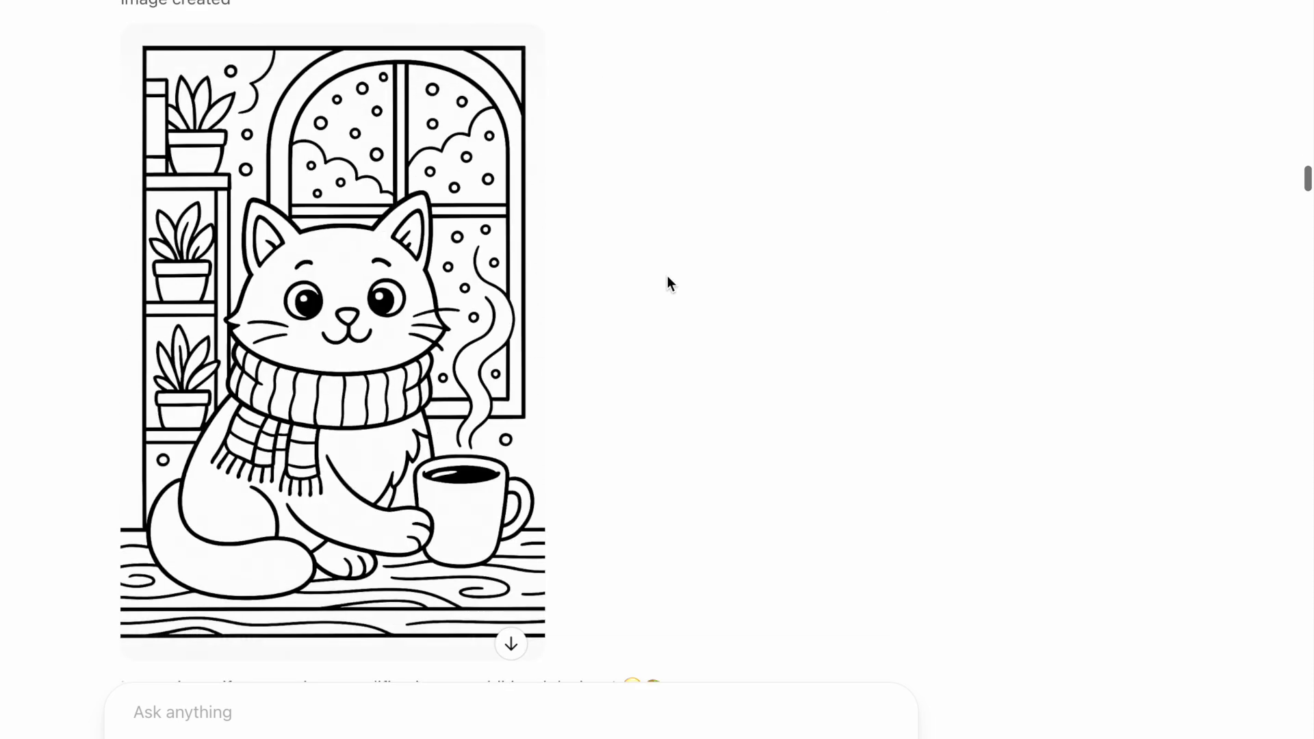
{"action": "mouse_move", "coordinate": [532, 277]}
{"action": "scroll", "coordinate": [668, 264], "scroll_direction": "down", "scroll_amount": 5}
{"action": "left_click", "coordinate": [516, 257]}
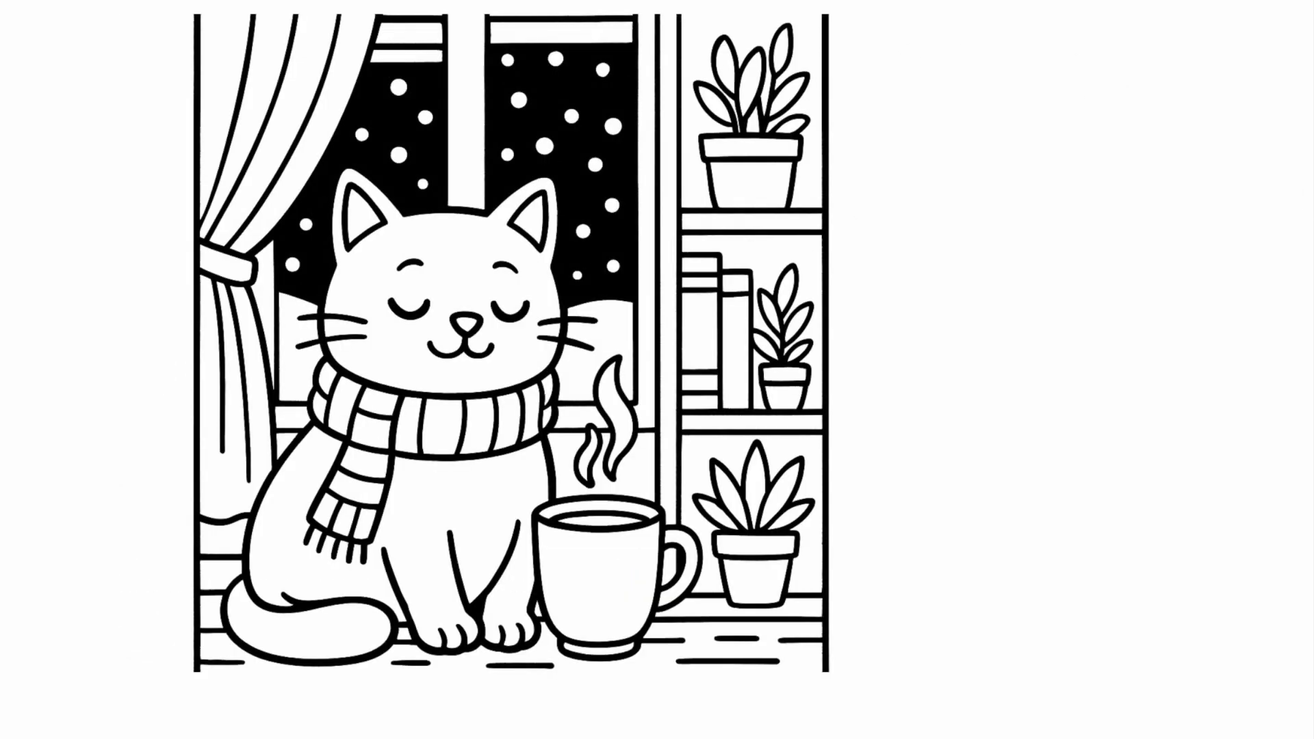
{"action": "key", "text": "Escape"}
{"action": "scroll", "coordinate": [735, 239], "scroll_direction": "down", "scroll_amount": 3}
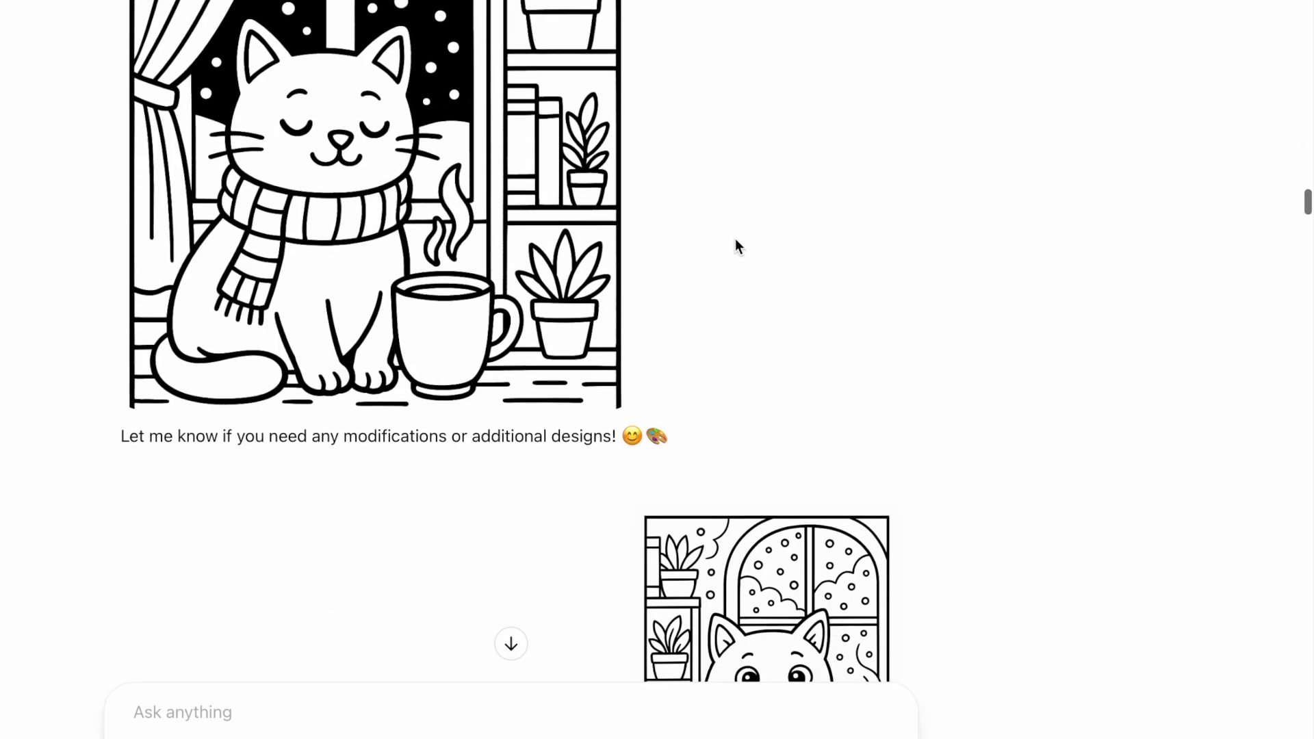
Examine the request to turn the cat coloring page into a fully colored version, comparing the source line art with the colored image
{"action": "scroll", "coordinate": [735, 238], "scroll_direction": "down", "scroll_amount": 2}
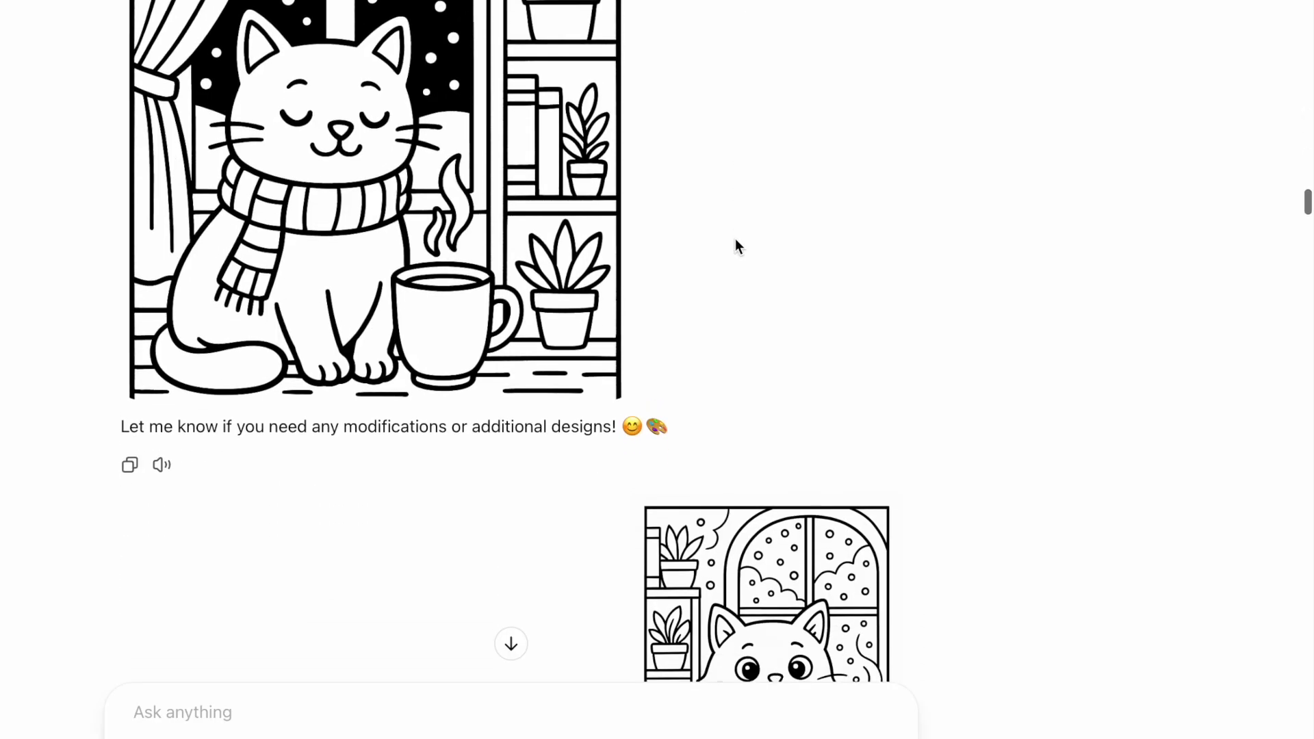
{"action": "scroll", "coordinate": [735, 239], "scroll_direction": "down", "scroll_amount": 3}
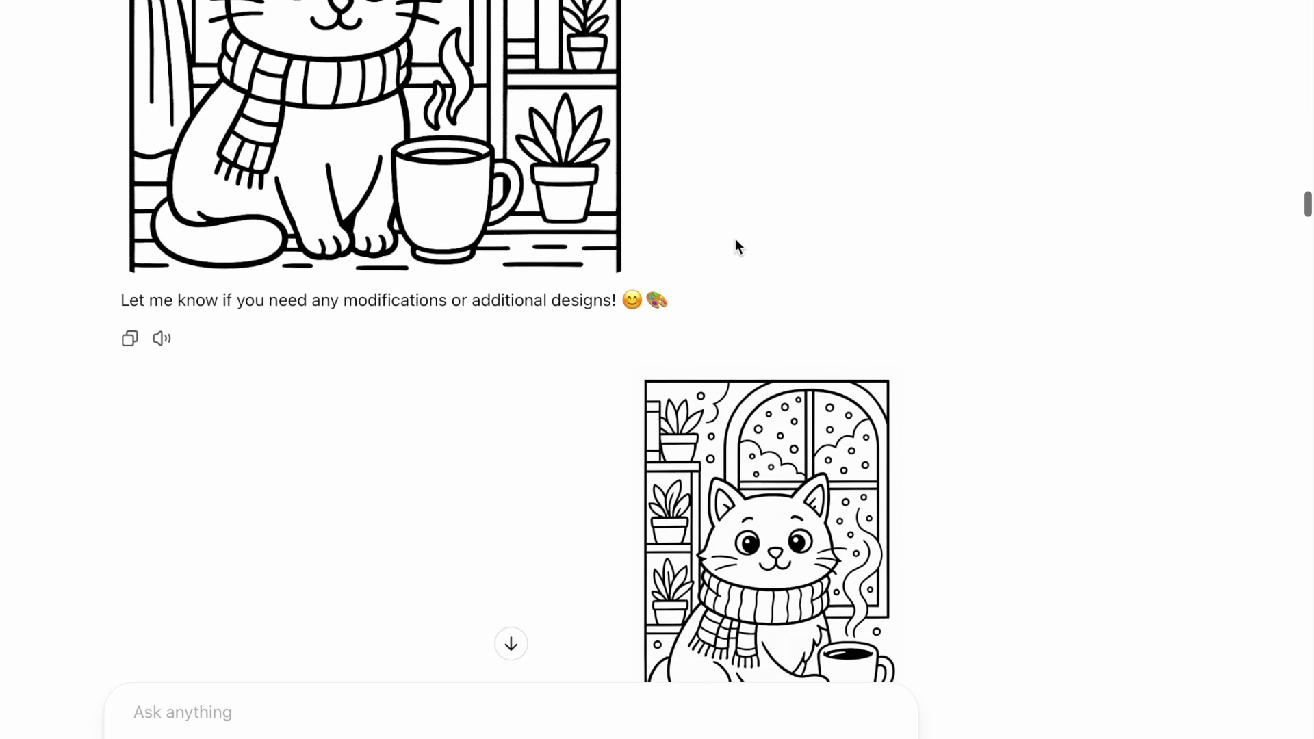
{"action": "scroll", "coordinate": [735, 238], "scroll_direction": "down", "scroll_amount": 2}
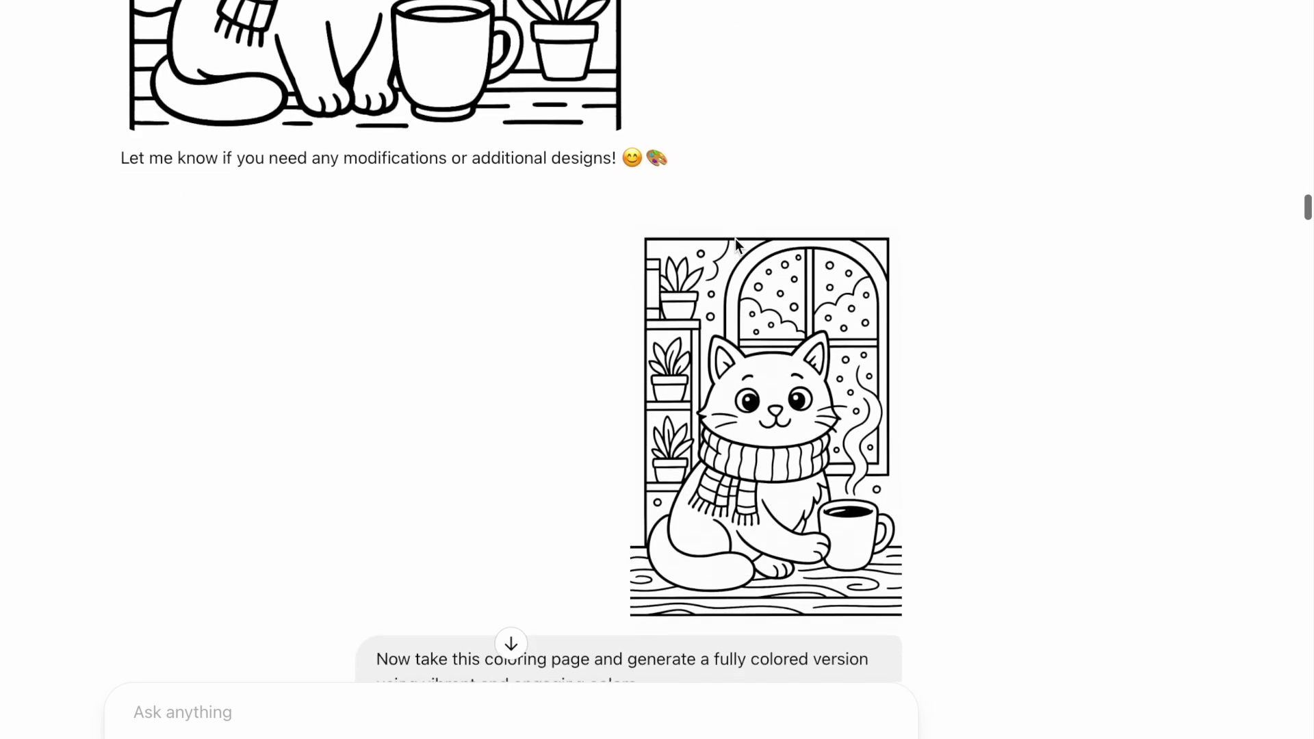
{"action": "scroll", "coordinate": [736, 239], "scroll_direction": "down", "scroll_amount": 4}
{"action": "scroll", "coordinate": [735, 238], "scroll_direction": "up", "scroll_amount": 2}
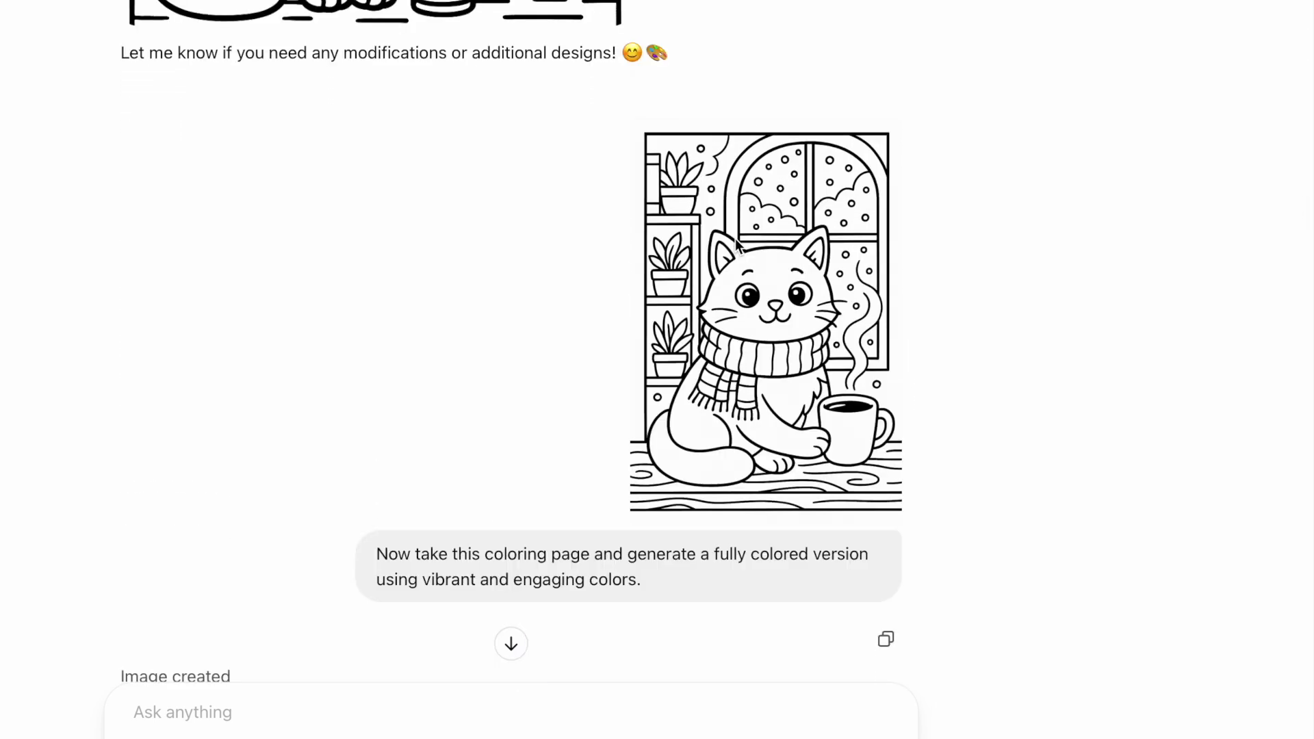
{"action": "scroll", "coordinate": [735, 241], "scroll_direction": "down", "scroll_amount": 1}
{"action": "scroll", "coordinate": [735, 243], "scroll_direction": "down", "scroll_amount": 1}
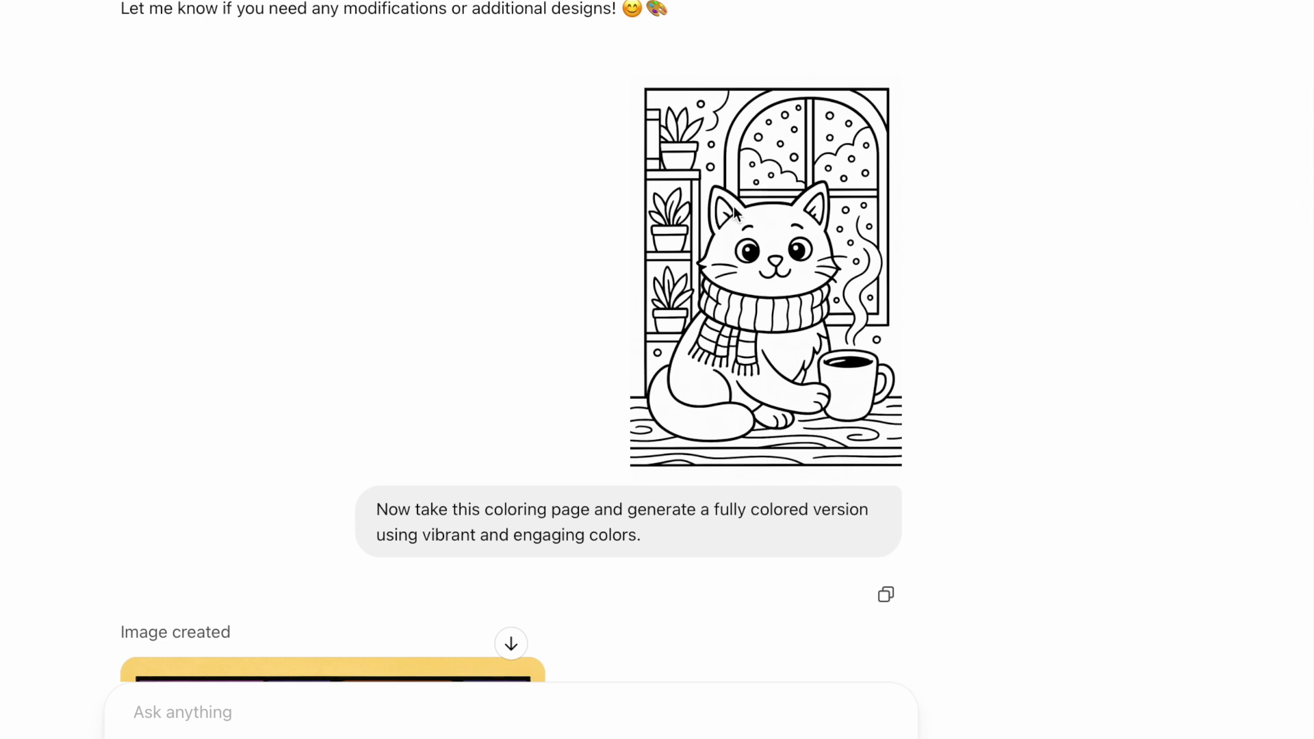
{"action": "scroll", "coordinate": [734, 212], "scroll_direction": "down", "scroll_amount": 1}
{"action": "scroll", "coordinate": [734, 212], "scroll_direction": "up", "scroll_amount": 1}
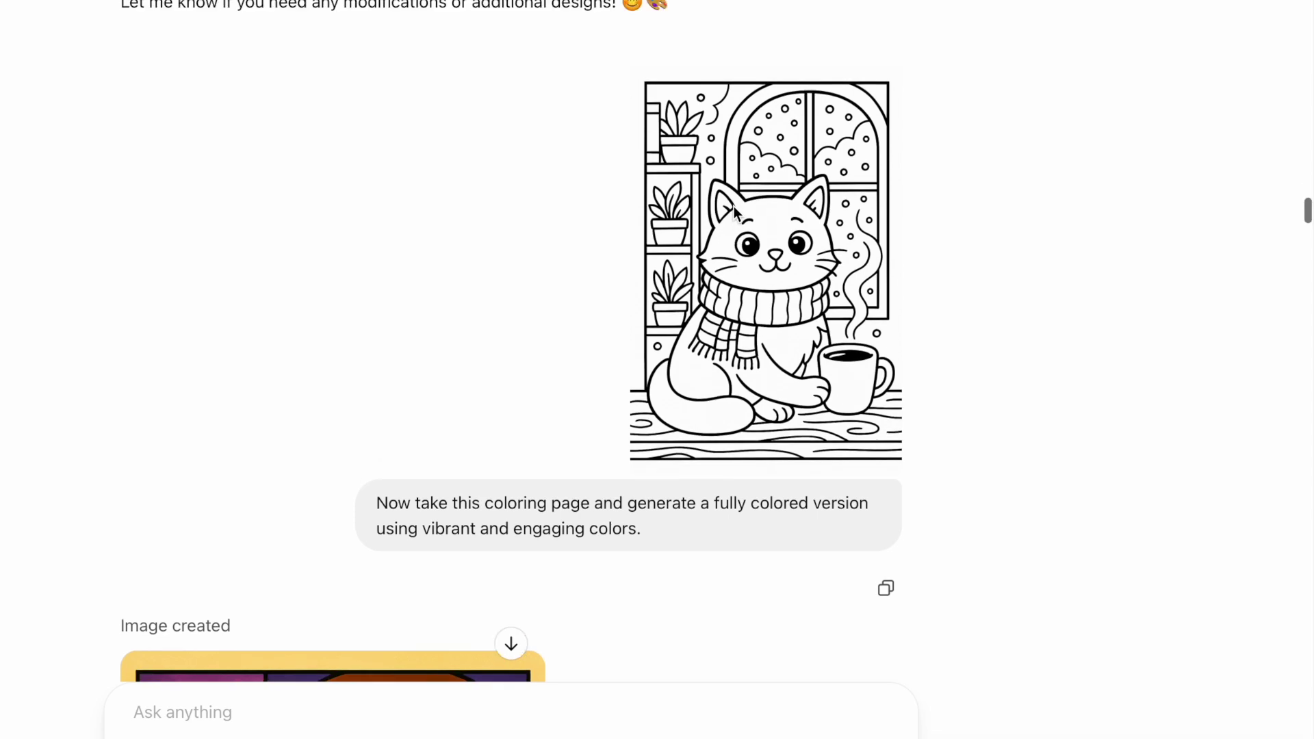
{"action": "scroll", "coordinate": [734, 212], "scroll_direction": "up", "scroll_amount": 1}
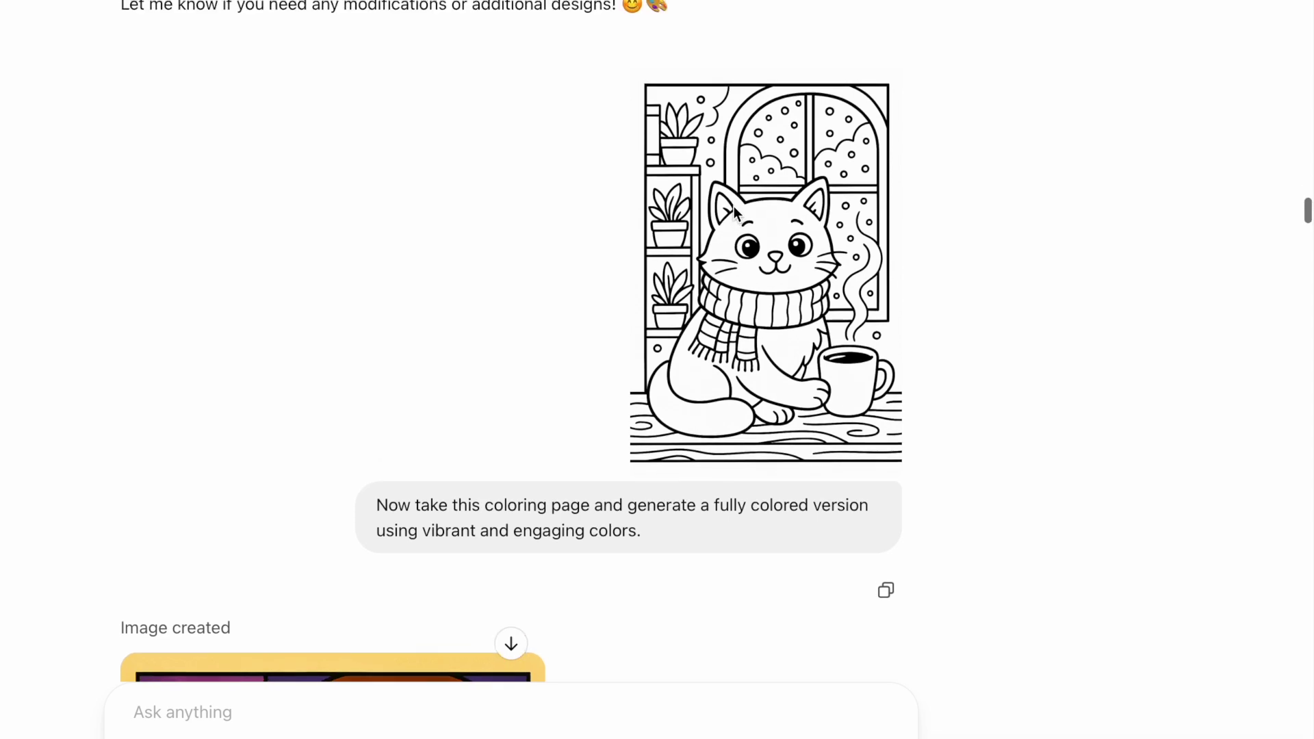
{"action": "scroll", "coordinate": [734, 212], "scroll_direction": "up", "scroll_amount": 2}
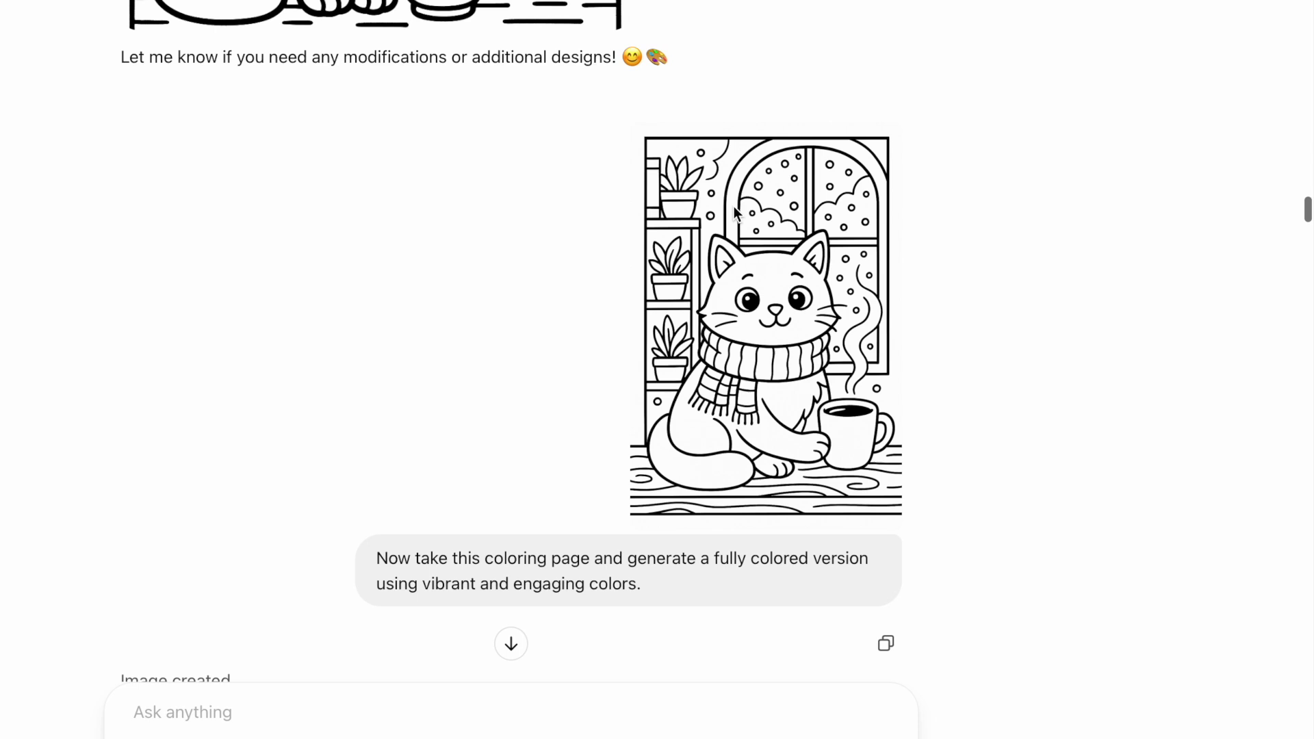
{"action": "scroll", "coordinate": [734, 212], "scroll_direction": "down", "scroll_amount": 8}
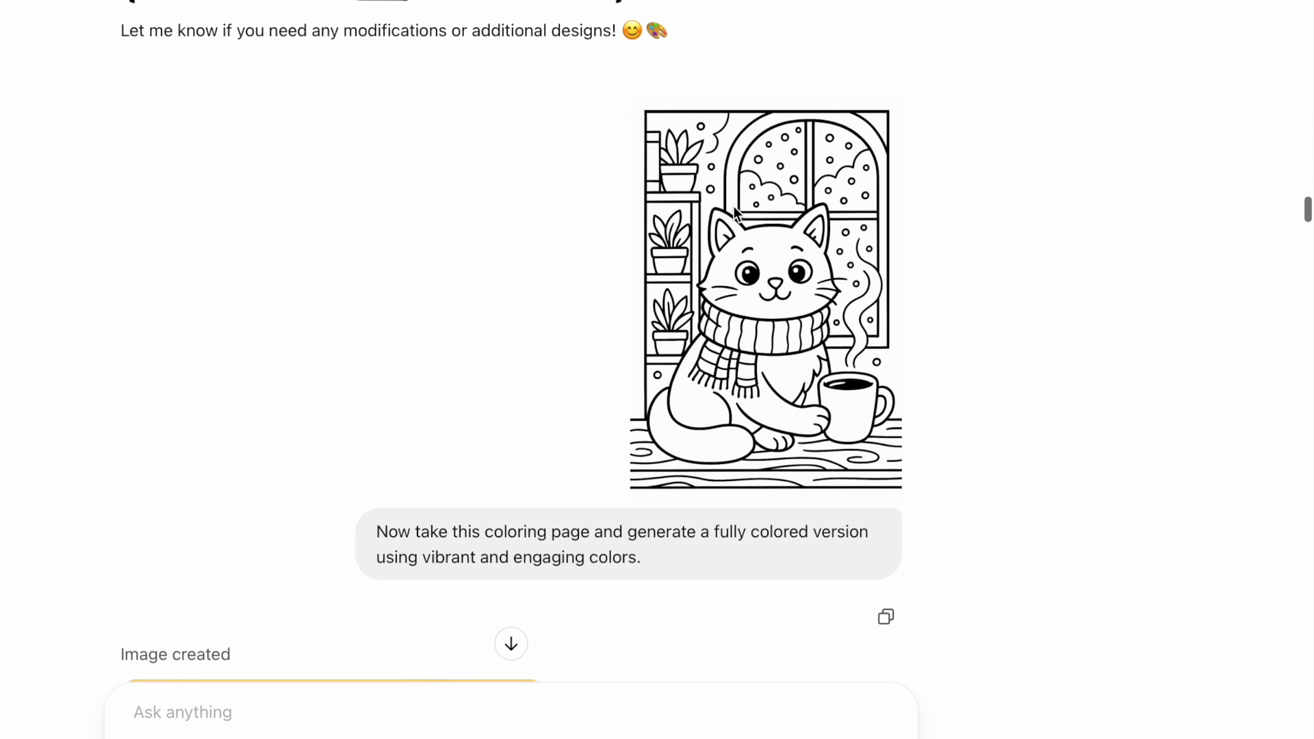
{"action": "scroll", "coordinate": [734, 207], "scroll_direction": "down", "scroll_amount": 2}
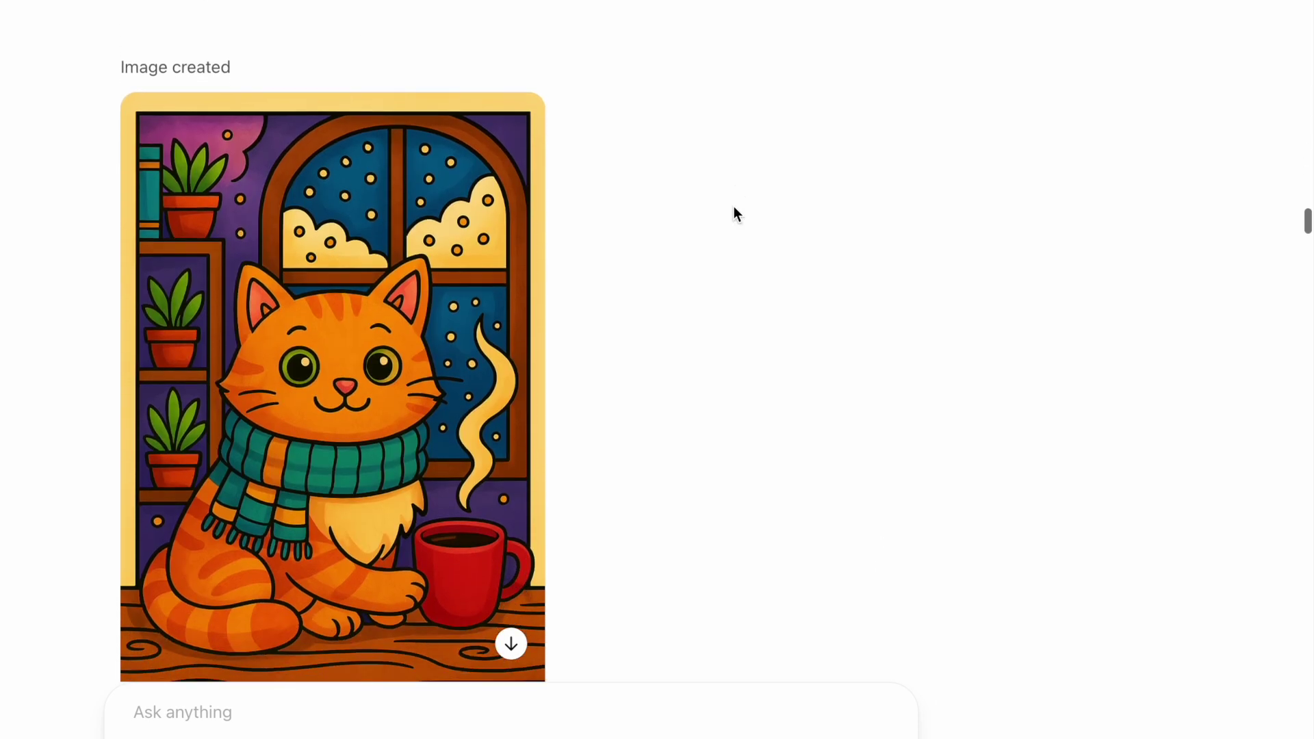
{"action": "scroll", "coordinate": [733, 212], "scroll_direction": "up", "scroll_amount": 1}
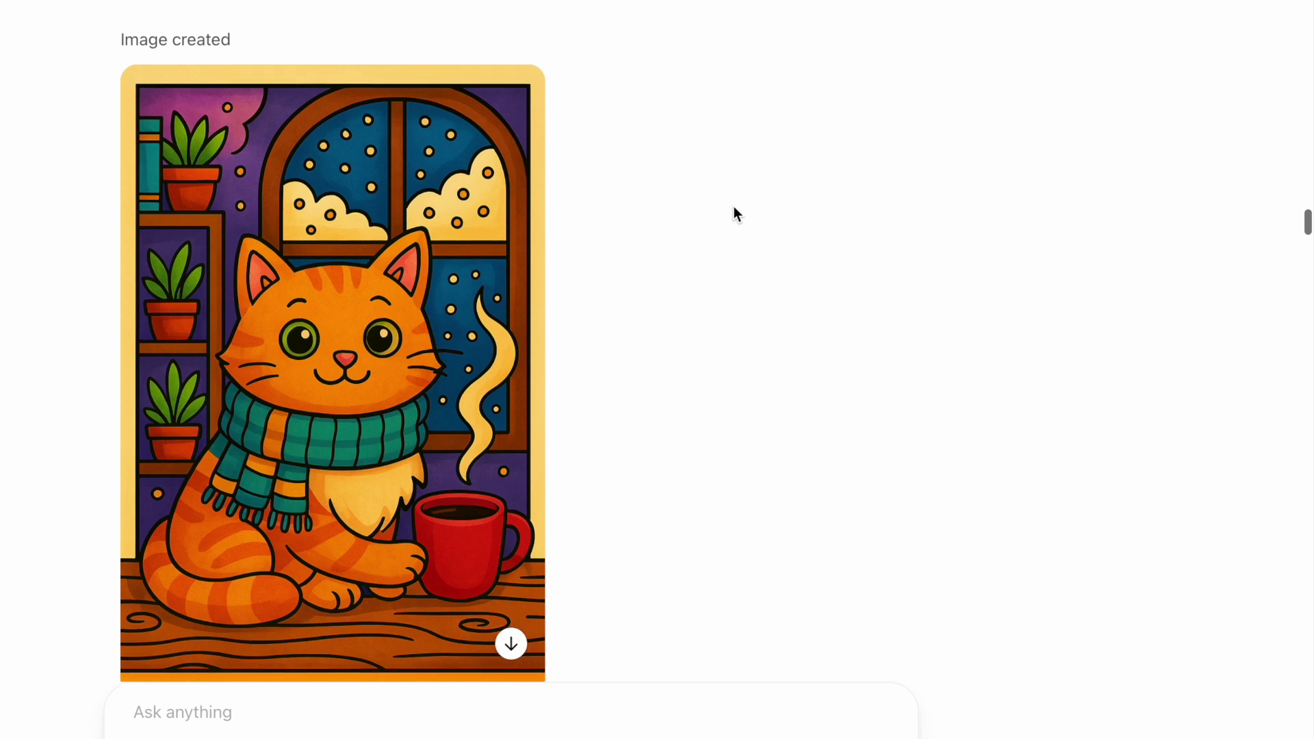
{"action": "scroll", "coordinate": [734, 207], "scroll_direction": "up", "scroll_amount": 7}
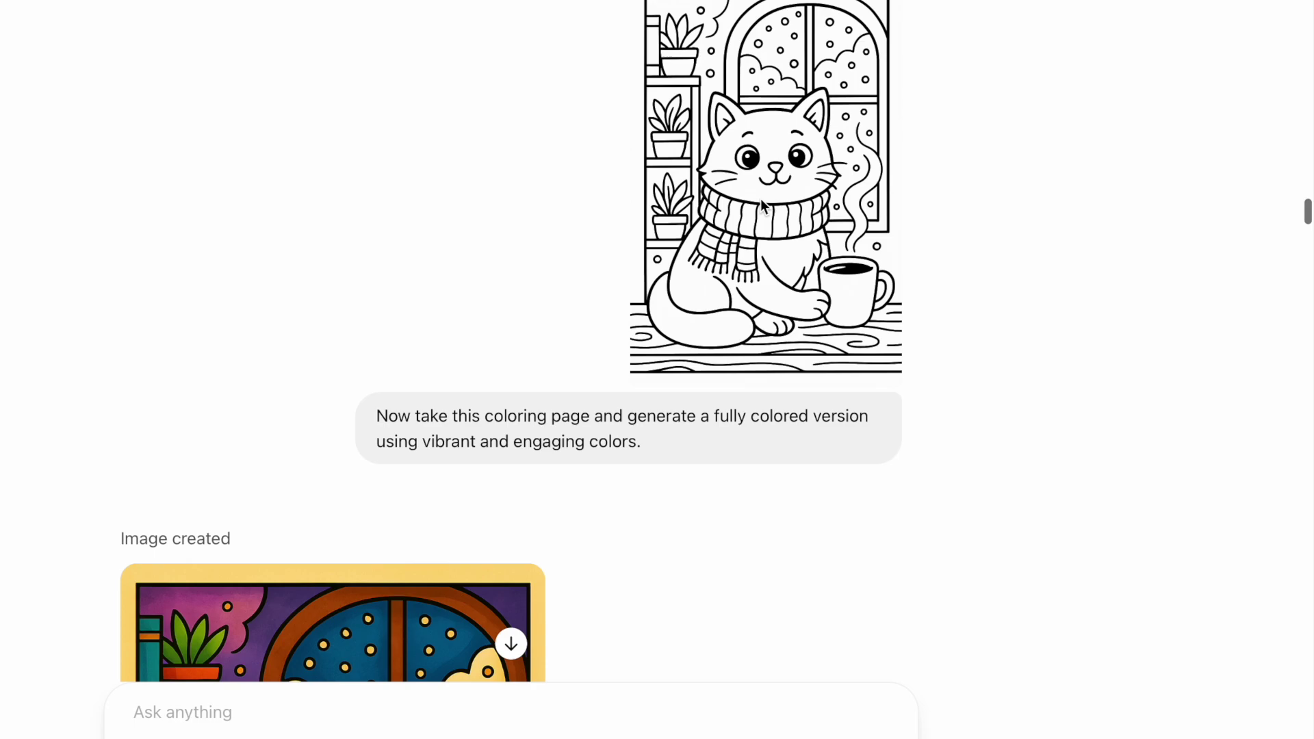
View the line-art cat and its colored version at full size, returning to the conversation after each
{"action": "left_click", "coordinate": [763, 205]}
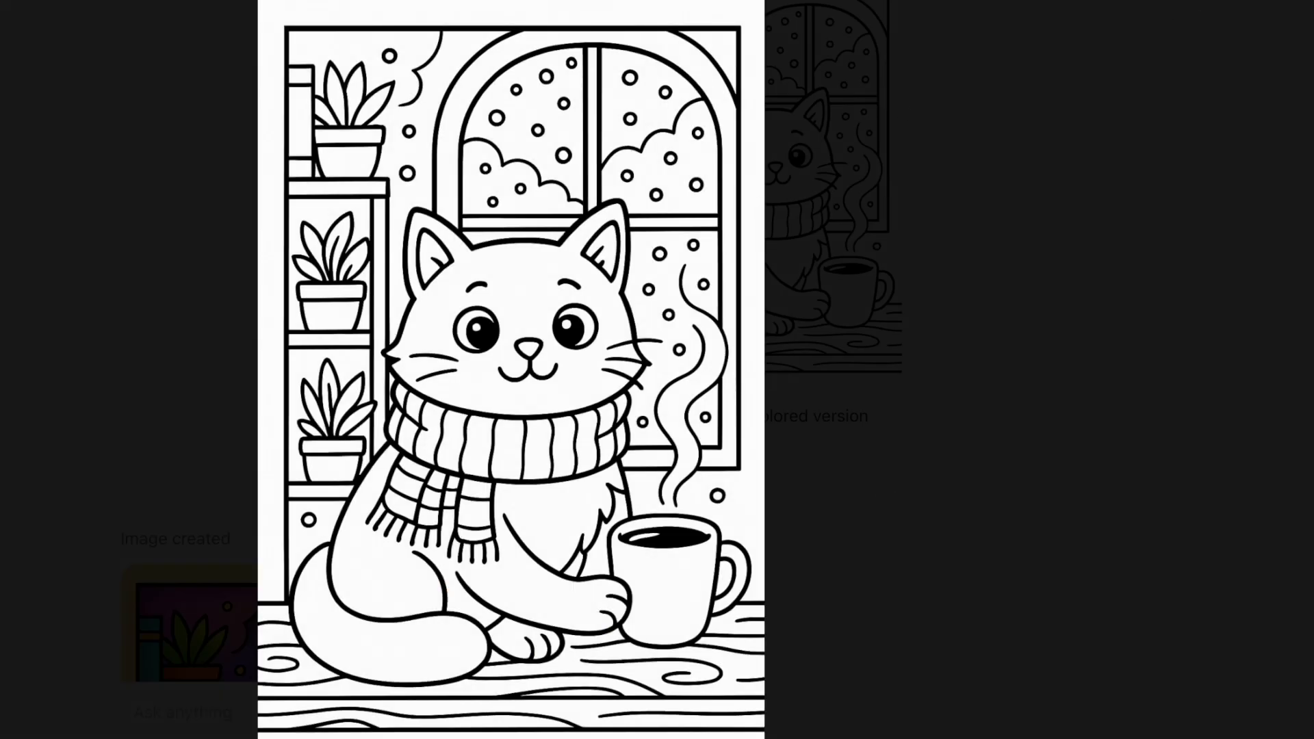
{"action": "key", "text": "Escape"}
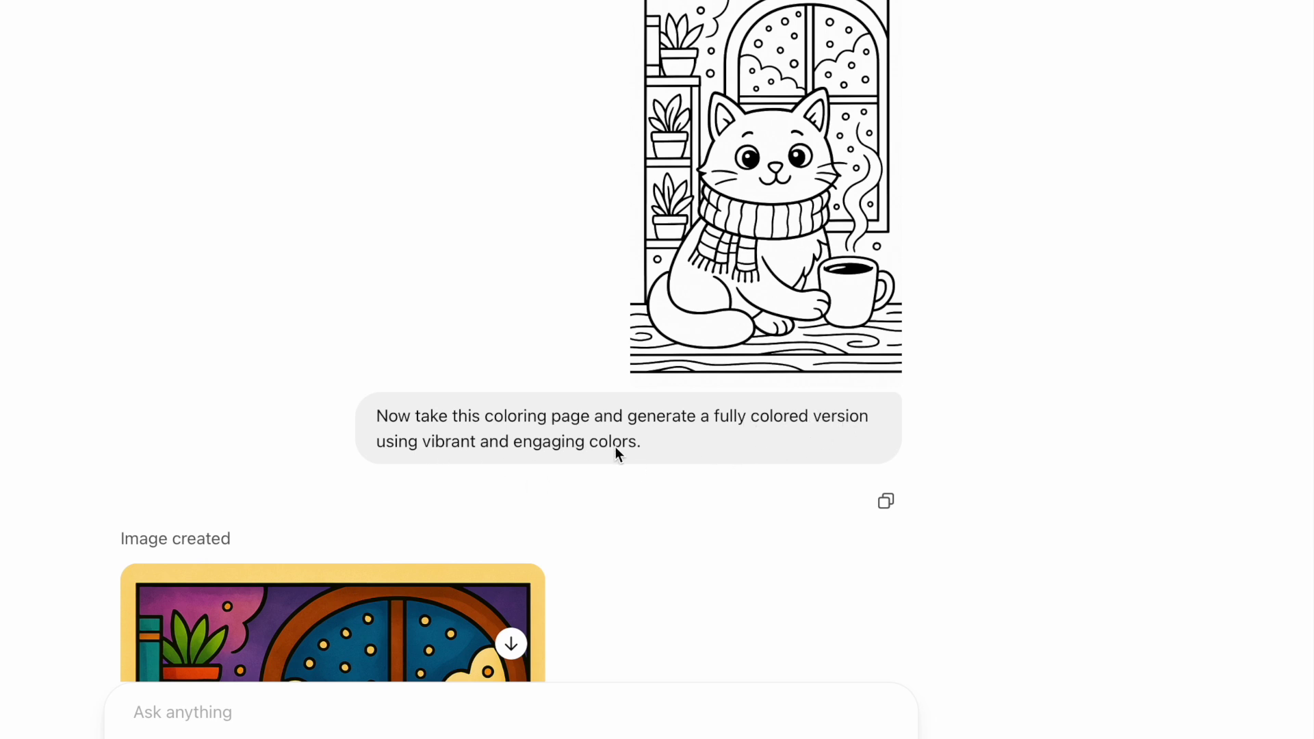
{"action": "scroll", "coordinate": [615, 446], "scroll_direction": "down", "scroll_amount": 4}
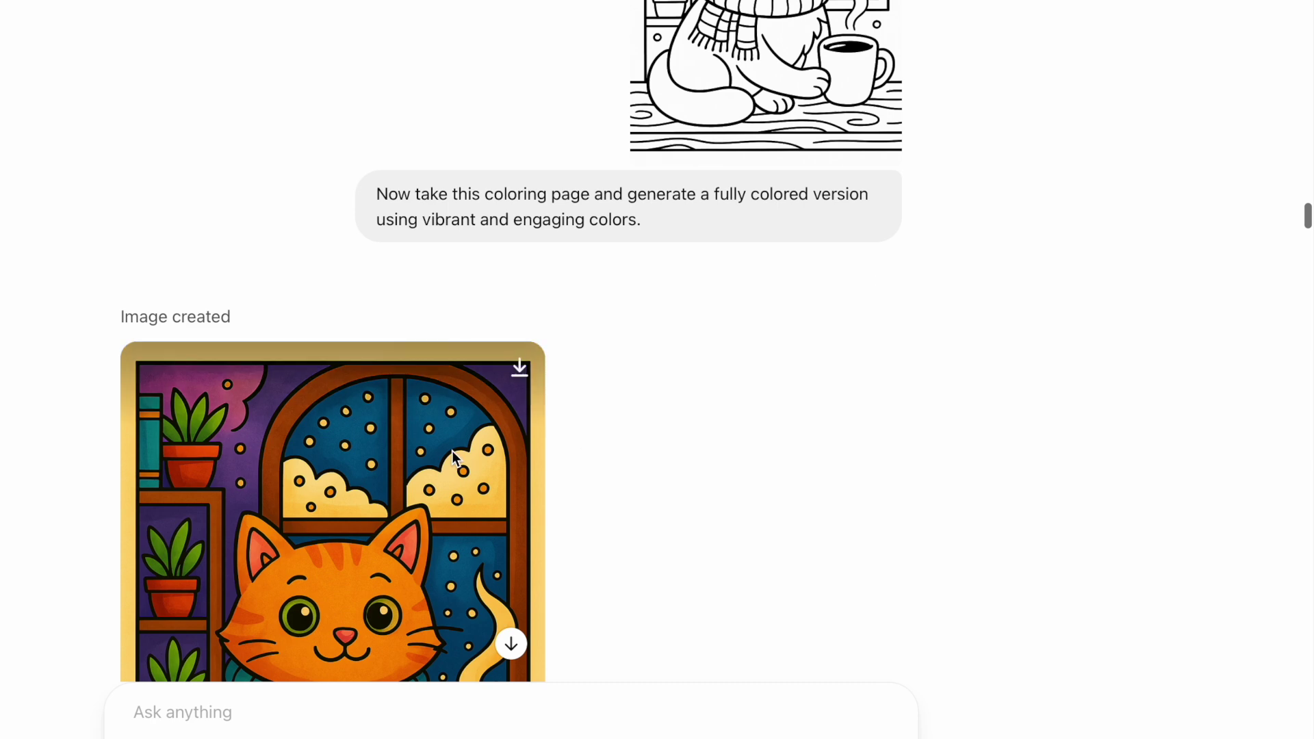
{"action": "left_click", "coordinate": [452, 450]}
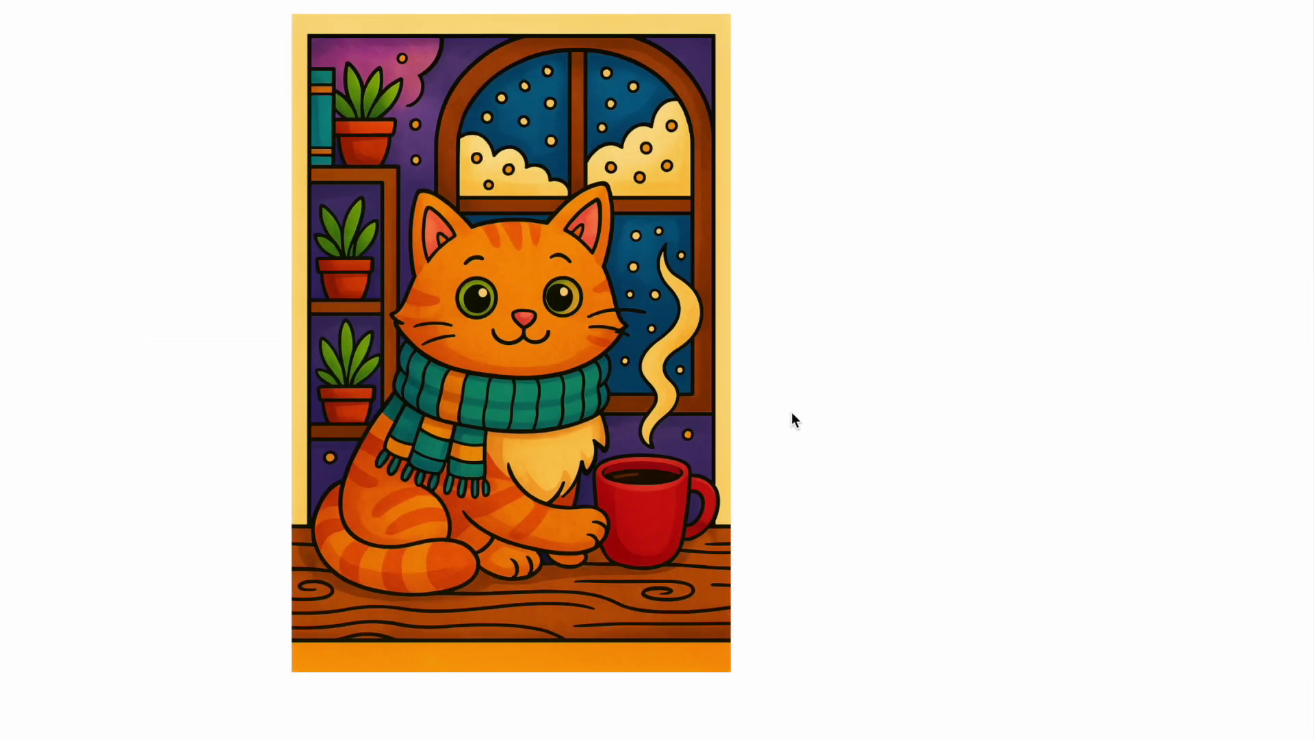
{"action": "left_click", "coordinate": [1009, 248]}
{"action": "scroll", "coordinate": [429, 195], "scroll_direction": "down", "scroll_amount": 1}
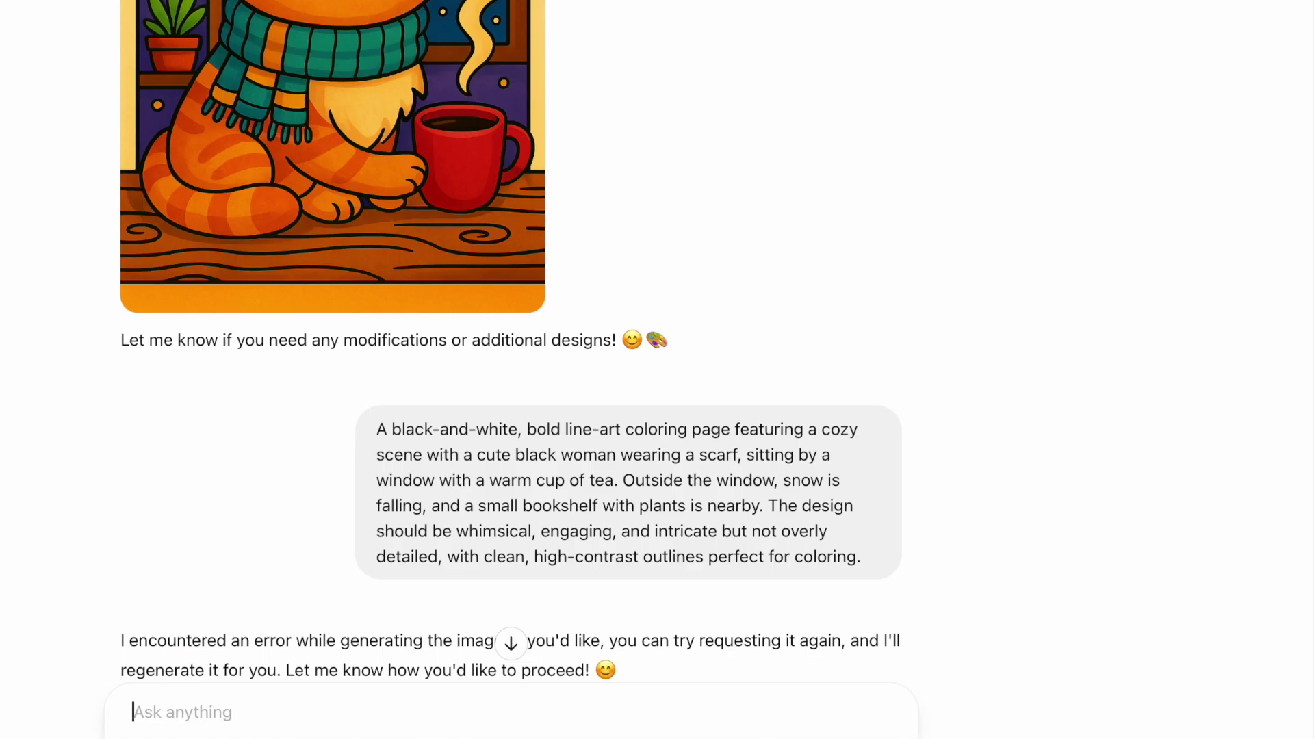
Submit a prompt for a black-and-white, bold line-art coloring page of a cute black woman wearing a scarf by a window with tea, falling snow and plants
{"action": "type", "text": "A black-and-white, bold line-art coloring page featuring a cozy scene with a cute black woman wearing a scarf, sitting by a window with a warm cup of tea. Outside the window, snow is falling, and a small bookshelf with plants is nearby. The design should be whimsical, engaging, and intricate but not overly detailed, with clean, high-contrast outlines perfect for coloring."}
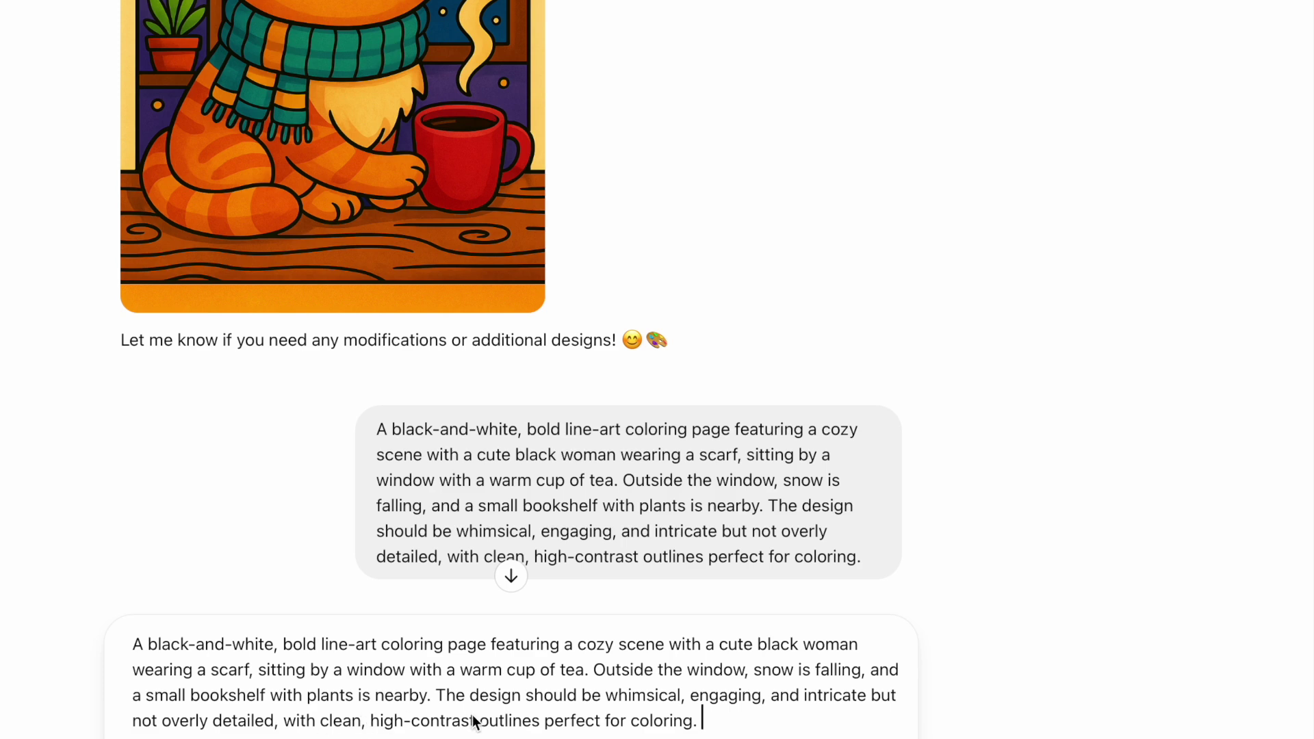
{"action": "left_click_drag", "start_coordinate": [703, 645], "coordinate": [845, 656]}
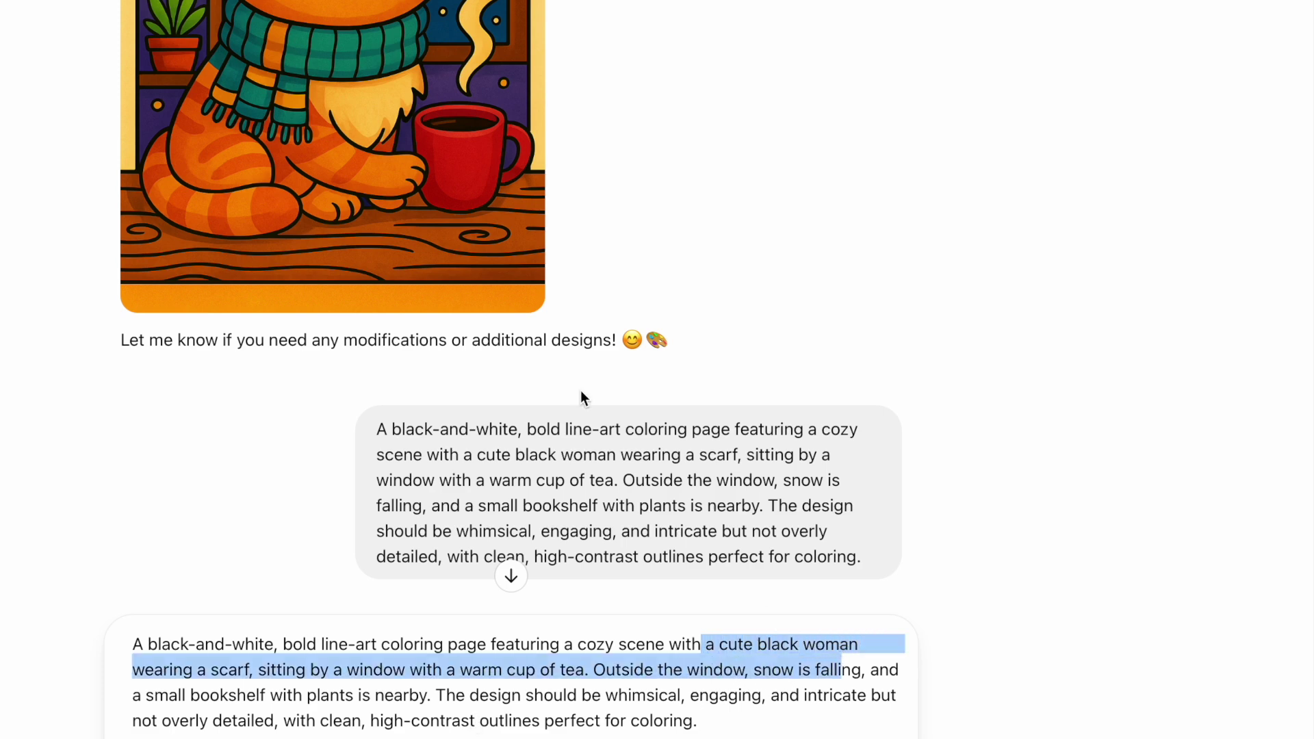
{"action": "key", "text": "Return"}
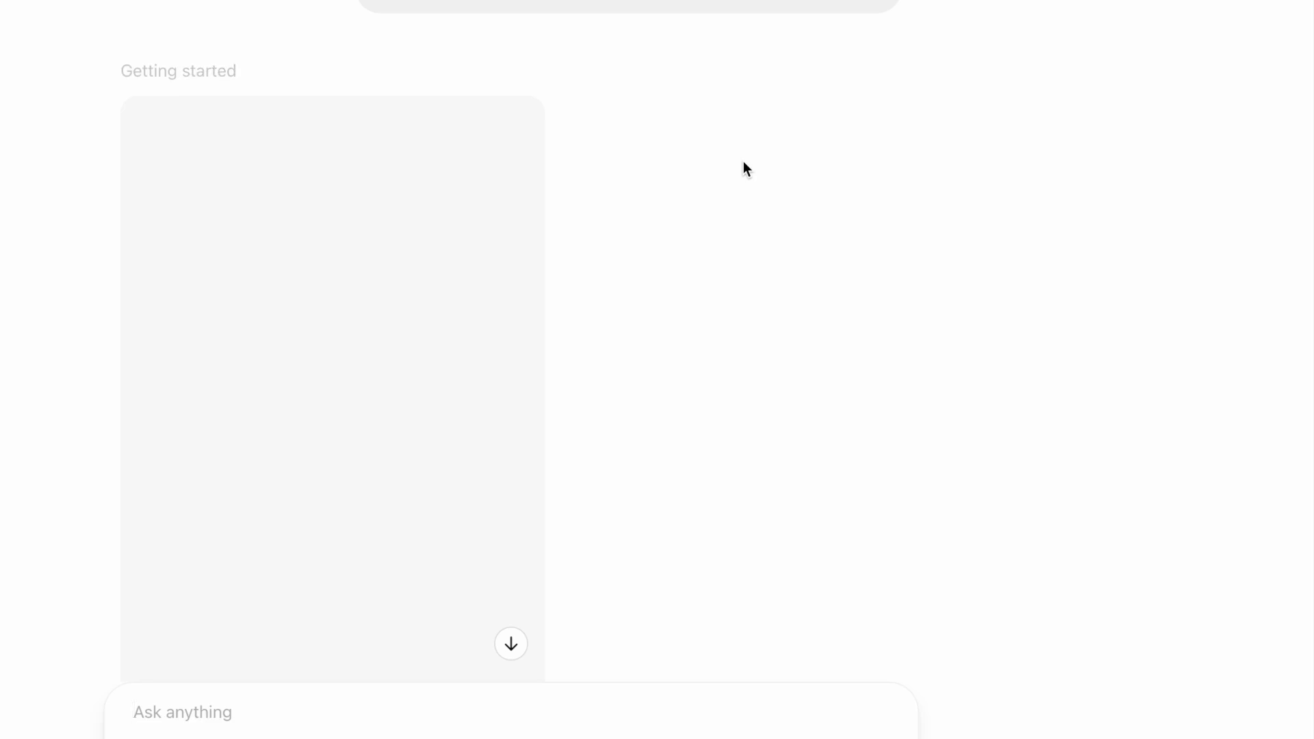
{"action": "scroll", "coordinate": [743, 162], "scroll_direction": "down", "scroll_amount": 2}
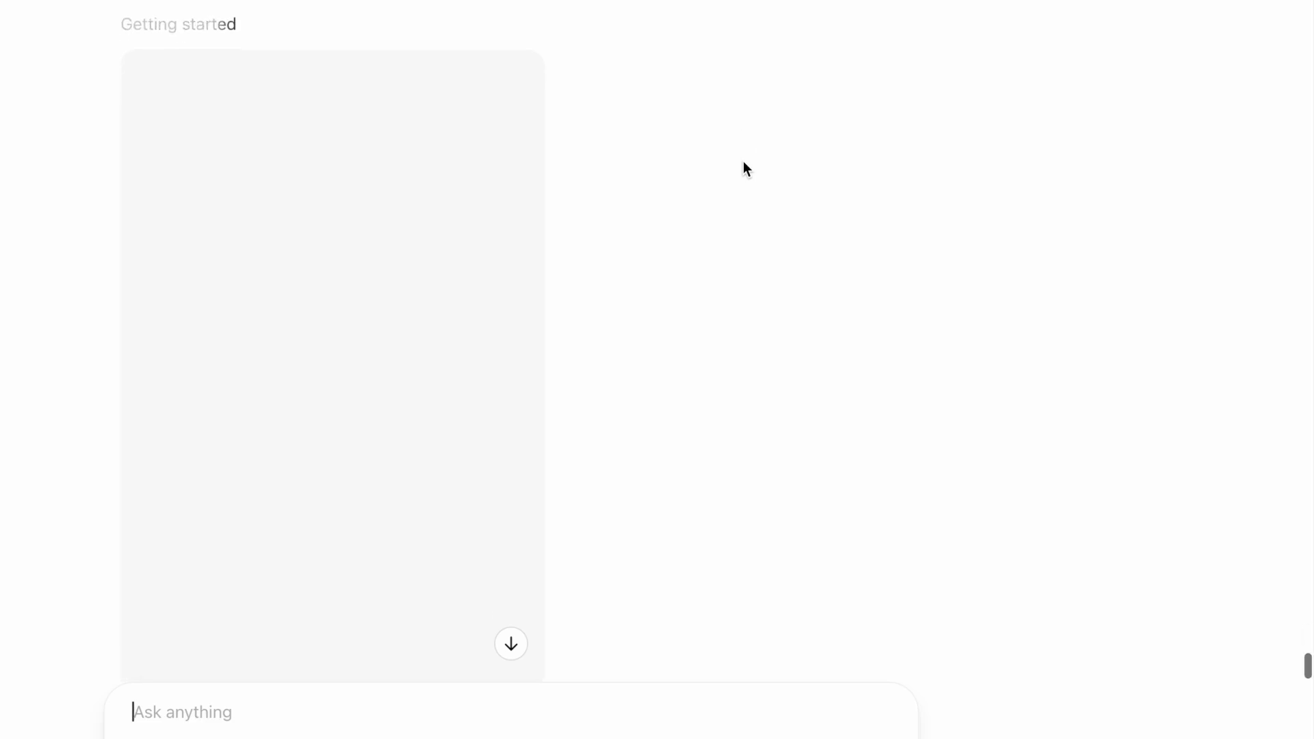
{"action": "scroll", "coordinate": [746, 169], "scroll_direction": "down", "scroll_amount": 2}
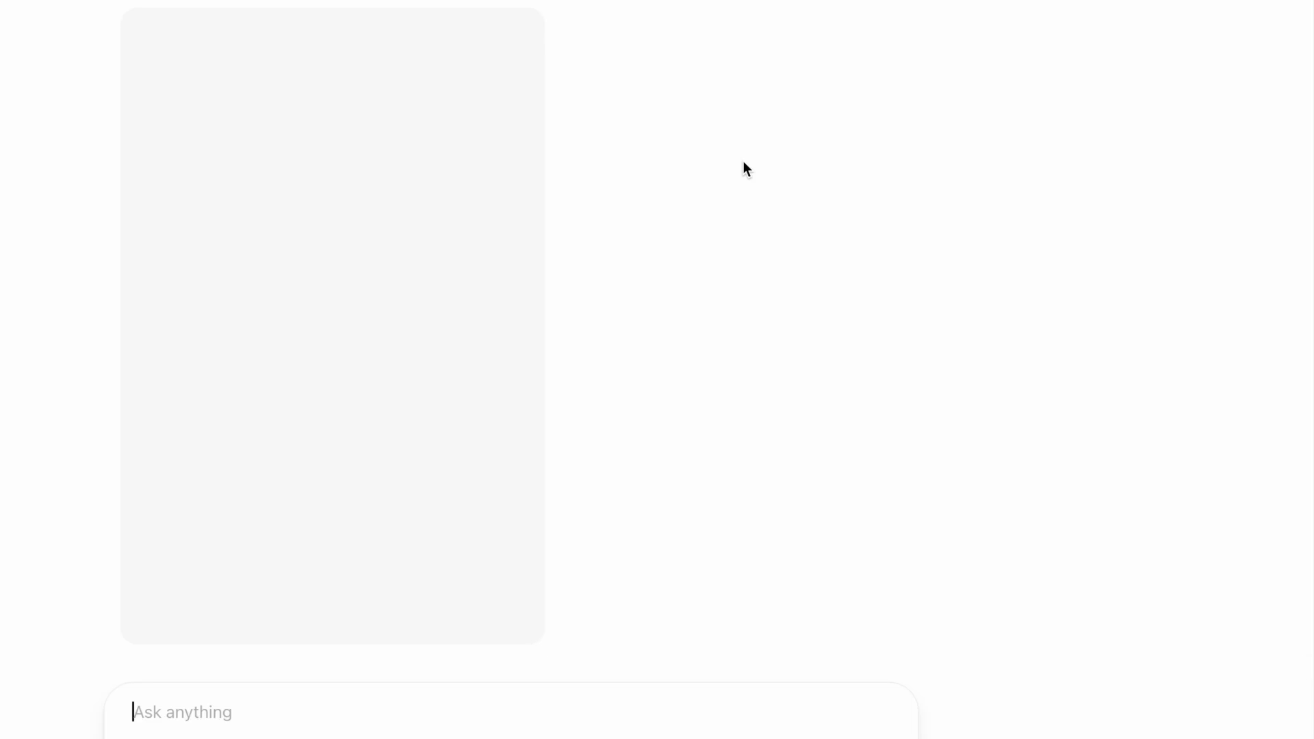
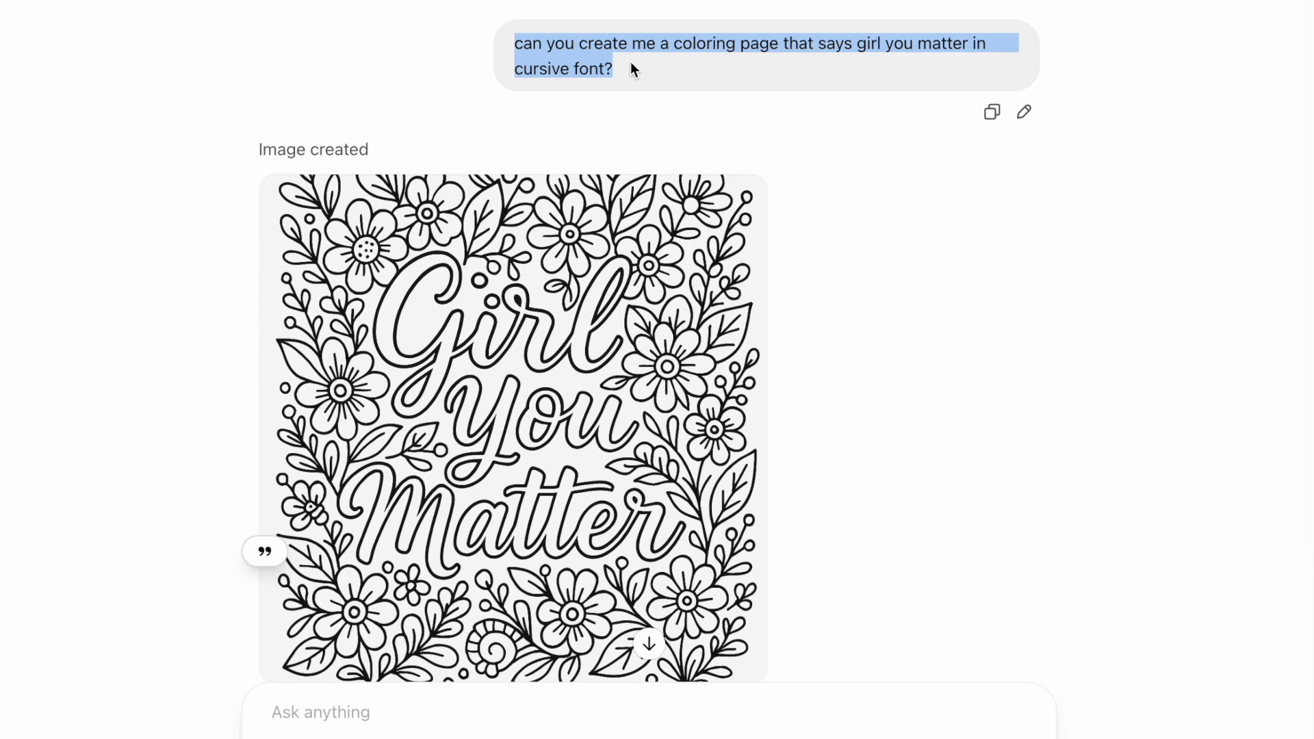
View the "Girl You Matter" cursive coloring page at full size and return to the conversation
{"action": "left_click", "coordinate": [538, 344]}
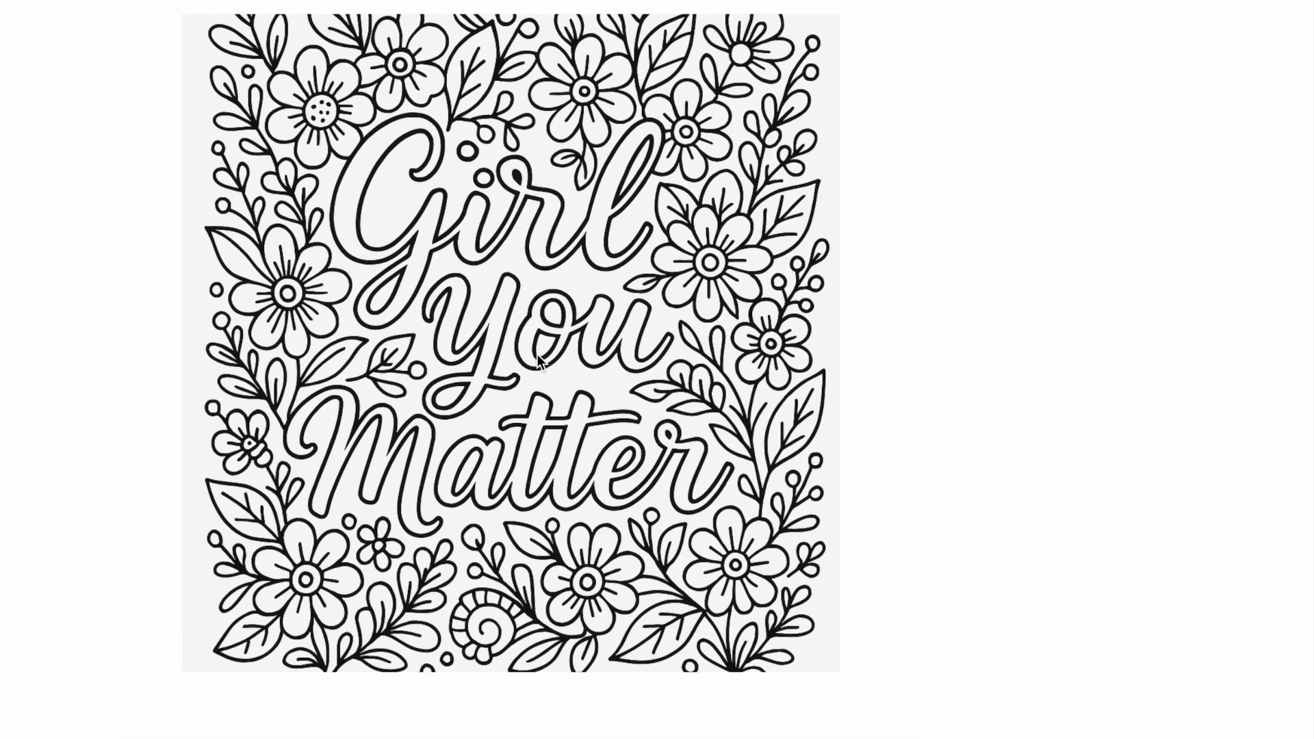
{"action": "key", "text": "Escape"}
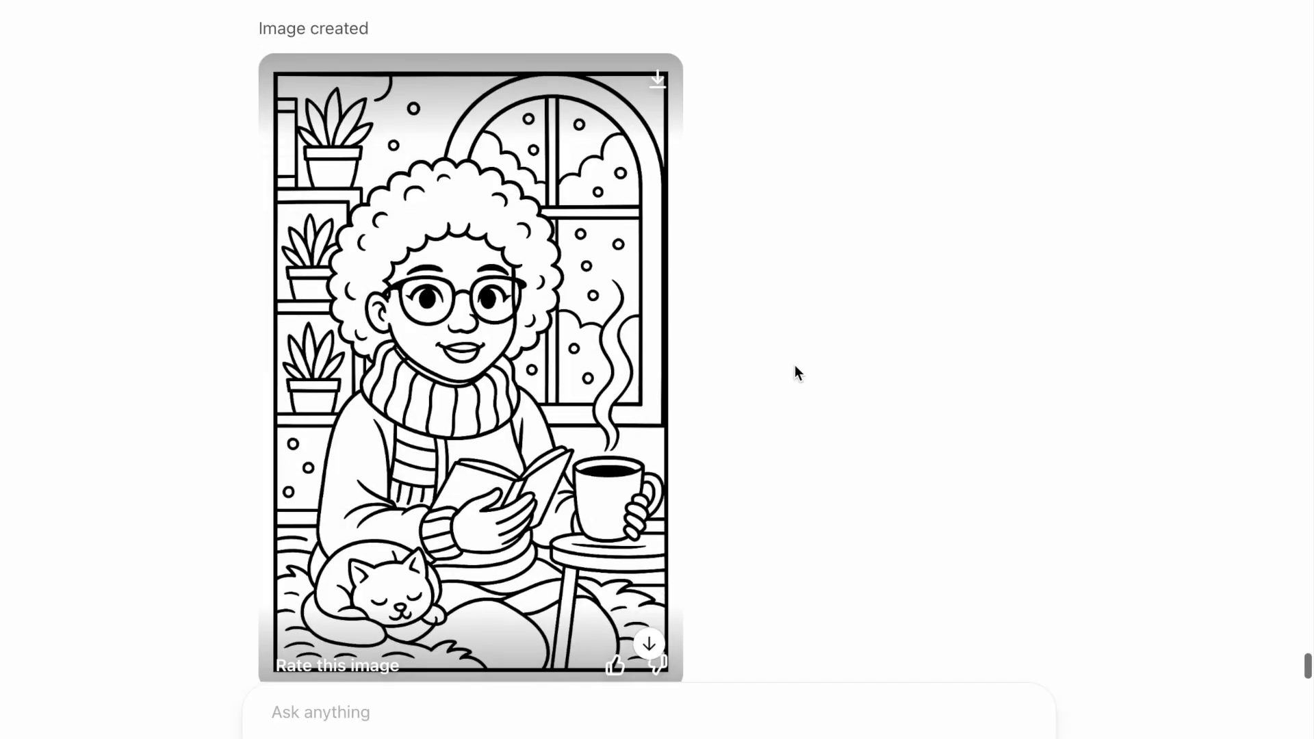
Examine the prices of the Plus and Pro subscription plans and read through the features included in Plus
{"action": "scroll", "coordinate": [857, 340], "scroll_direction": "down", "scroll_amount": 1}
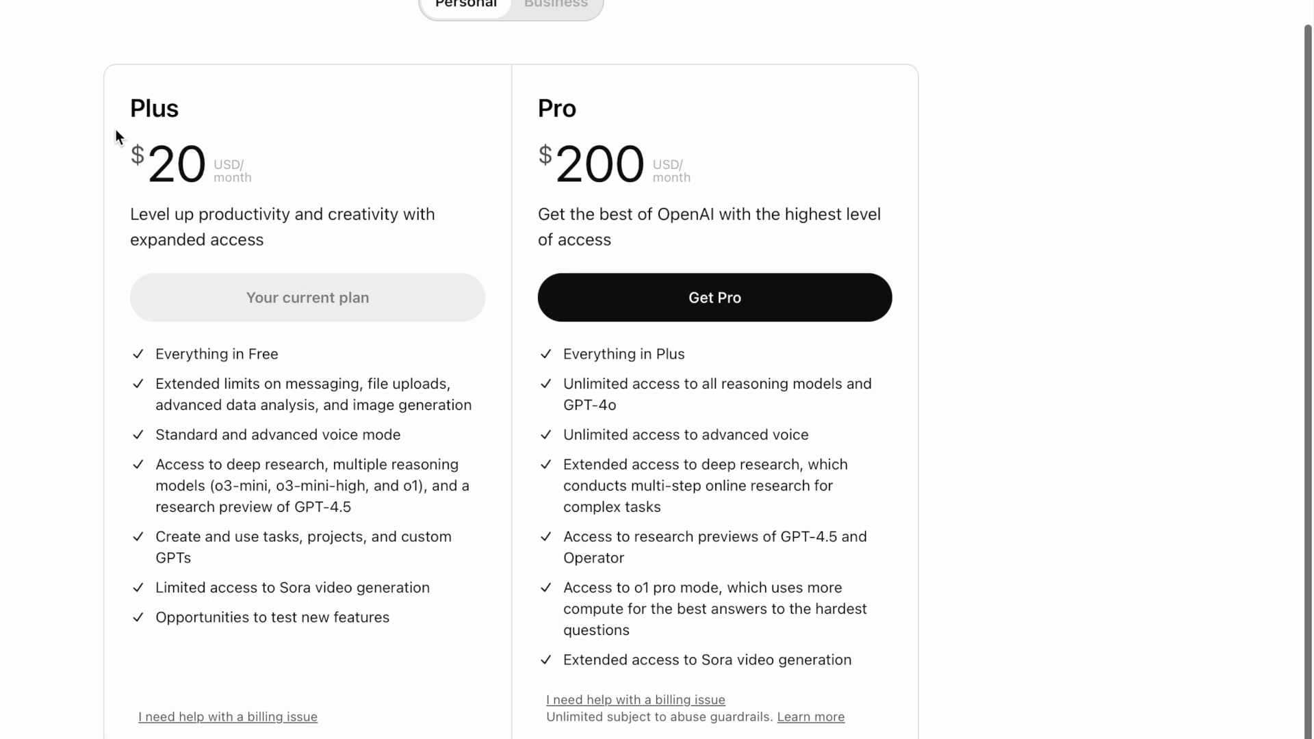
{"action": "left_click_drag", "start_coordinate": [126, 112], "coordinate": [176, 115]}
{"action": "left_click", "coordinate": [137, 163]}
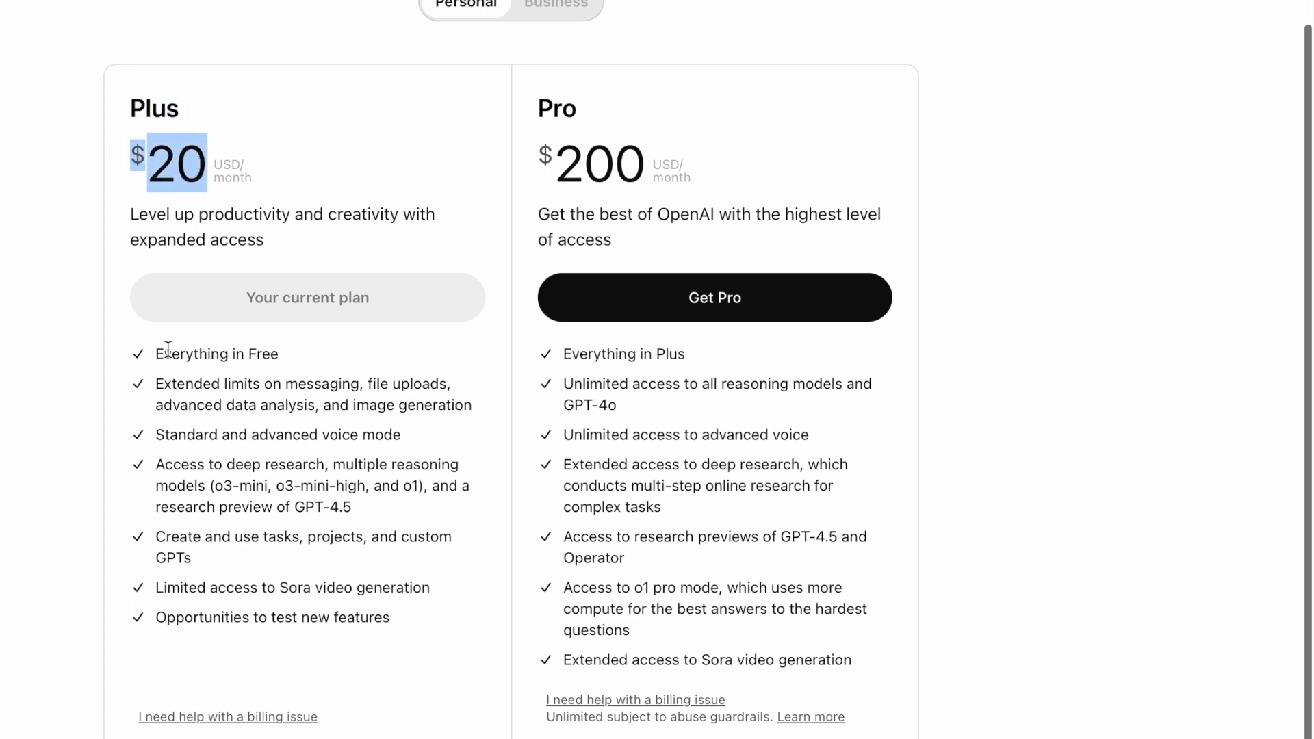
{"action": "scroll", "coordinate": [164, 346], "scroll_direction": "down", "scroll_amount": 2}
{"action": "left_click", "coordinate": [101, 342]}
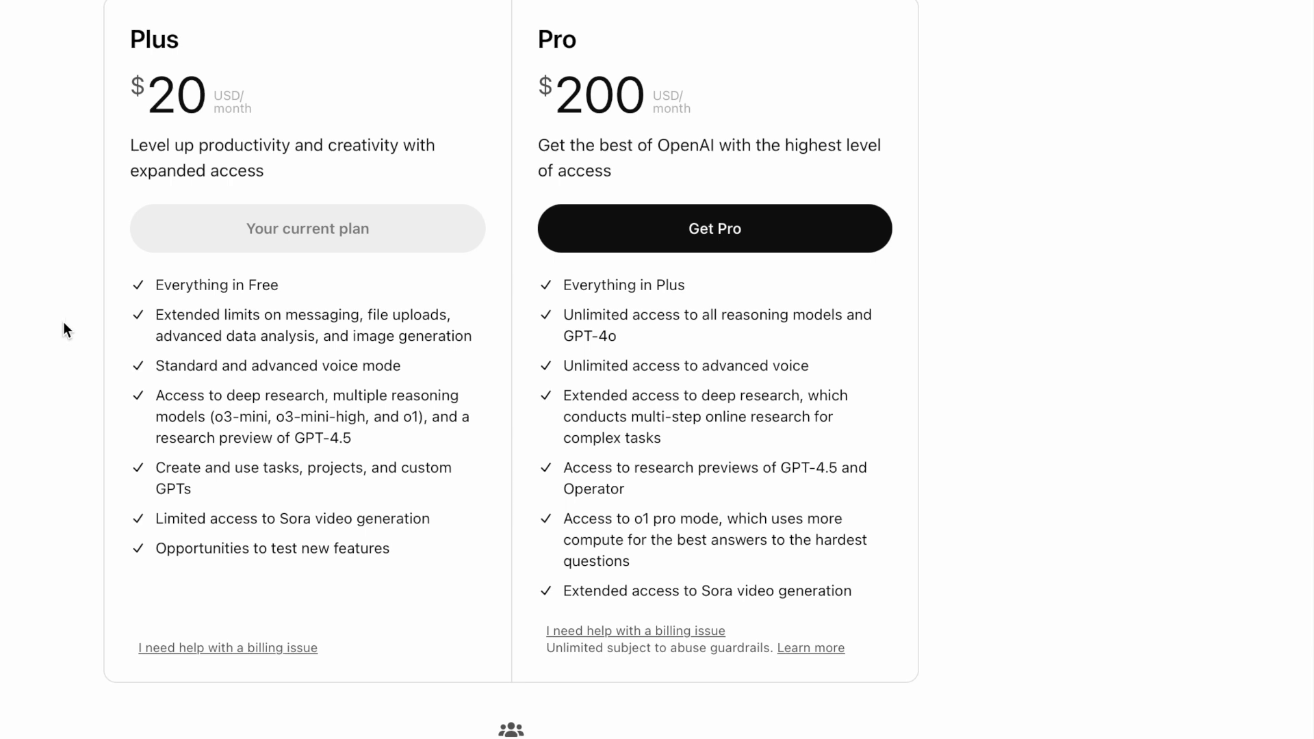
{"action": "scroll", "coordinate": [64, 324], "scroll_direction": "down", "scroll_amount": 1}
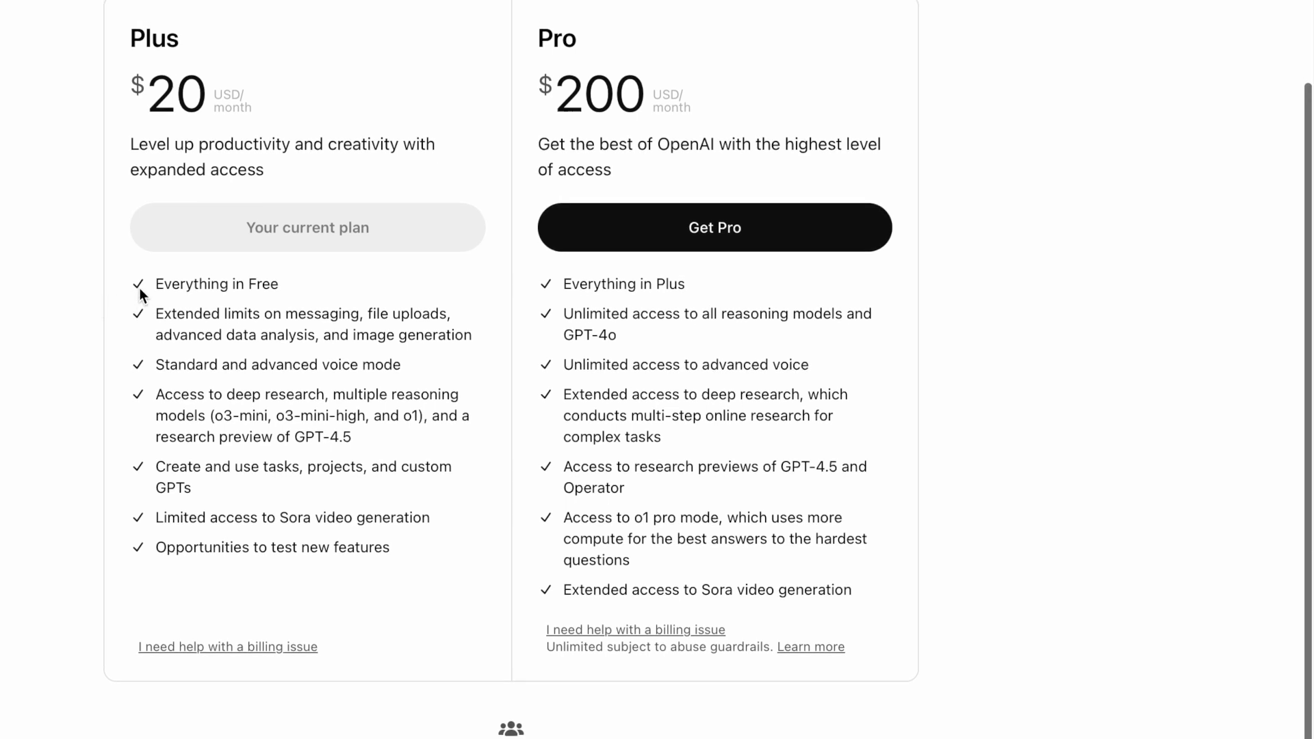
{"action": "left_click_drag", "start_coordinate": [137, 283], "coordinate": [333, 551]}
{"action": "left_click", "coordinate": [10, 535]}
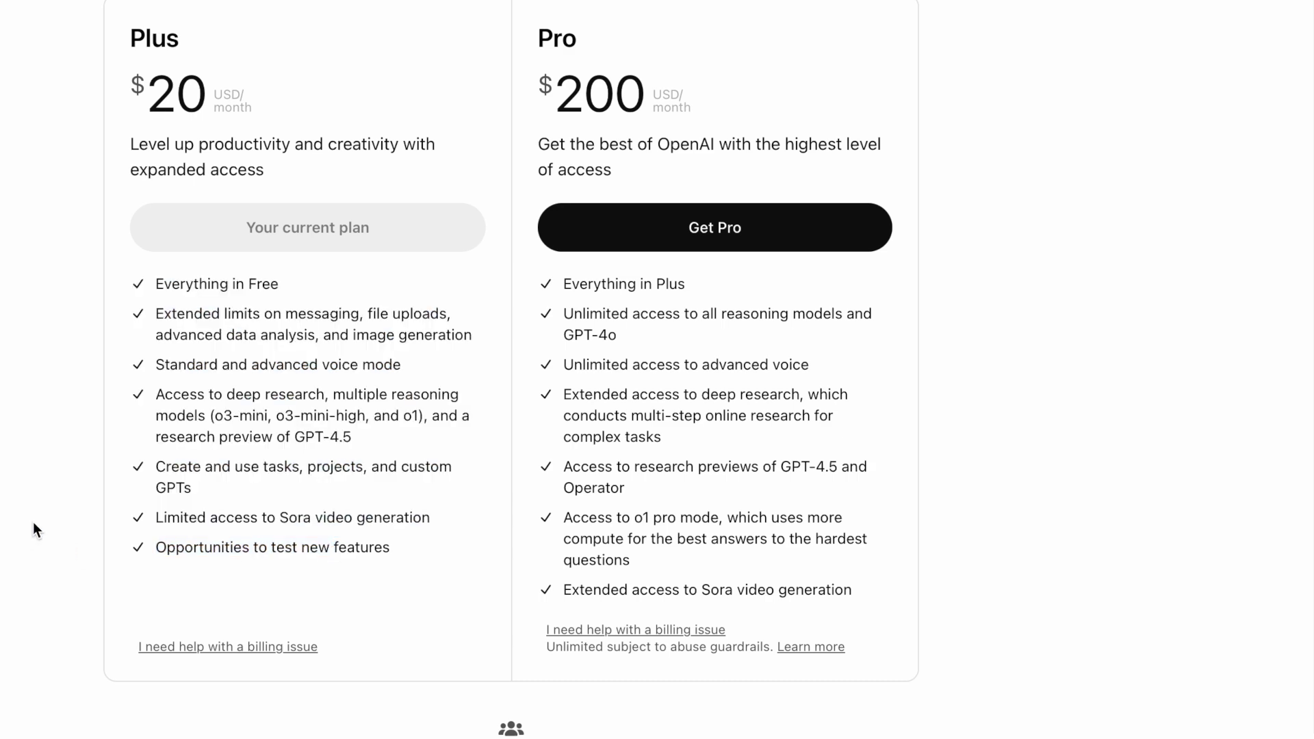
{"action": "scroll", "coordinate": [220, 506], "scroll_direction": "up", "scroll_amount": 1}
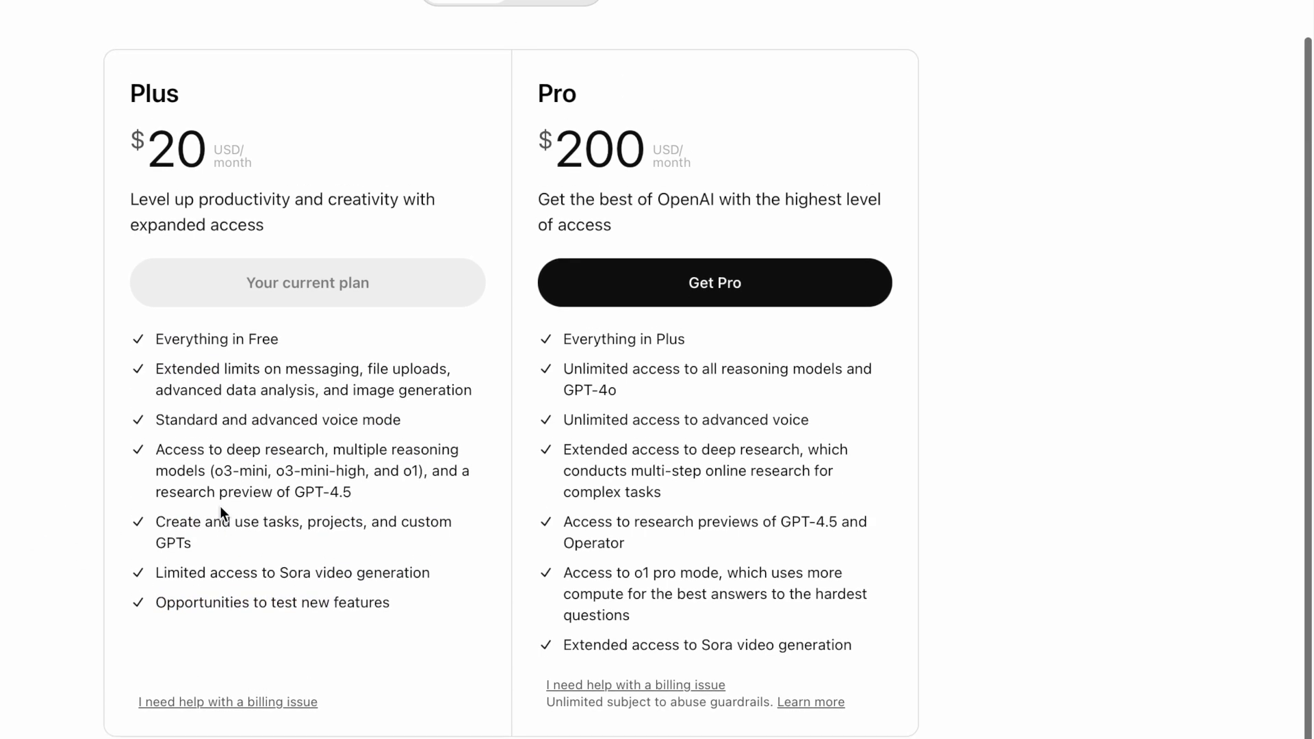
{"action": "scroll", "coordinate": [221, 506], "scroll_direction": "up", "scroll_amount": 2}
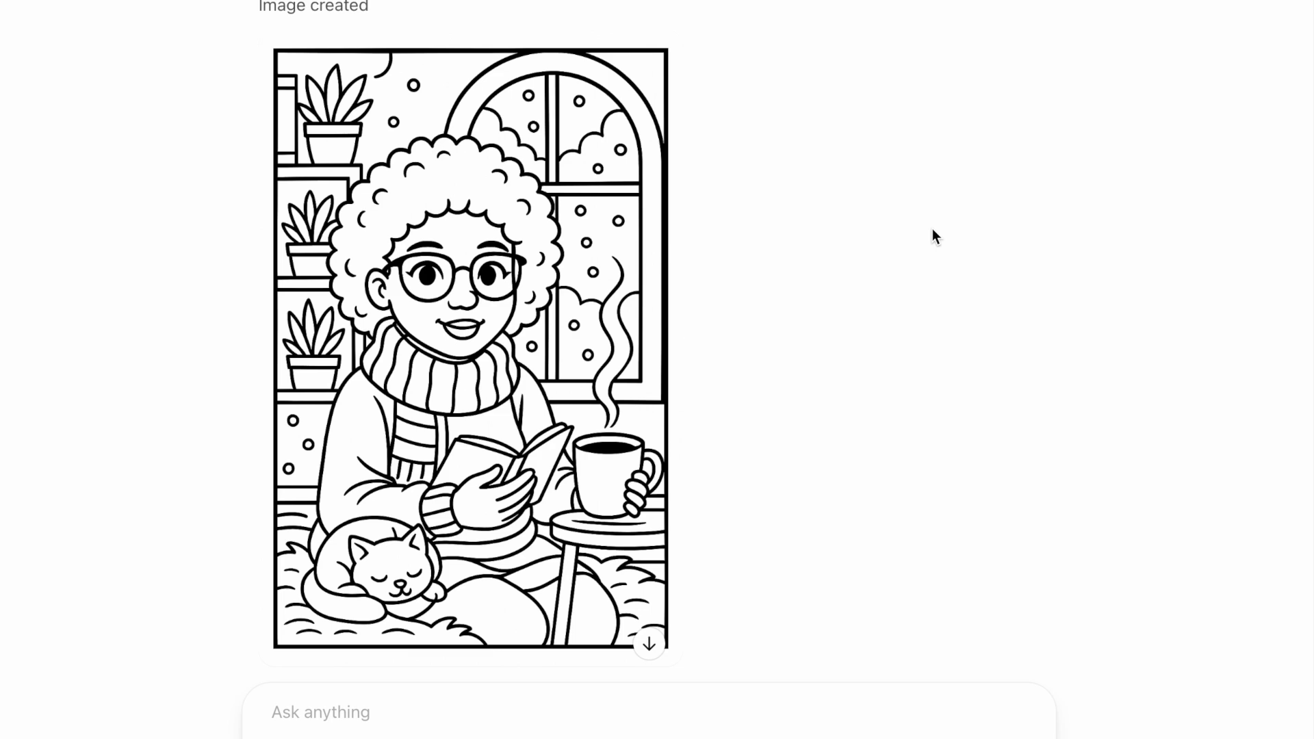
Attach the photo of the woman holding the coloring book and submit the prompt "make this image into a cartoon character"
{"action": "key", "text": "ctrl+v"}
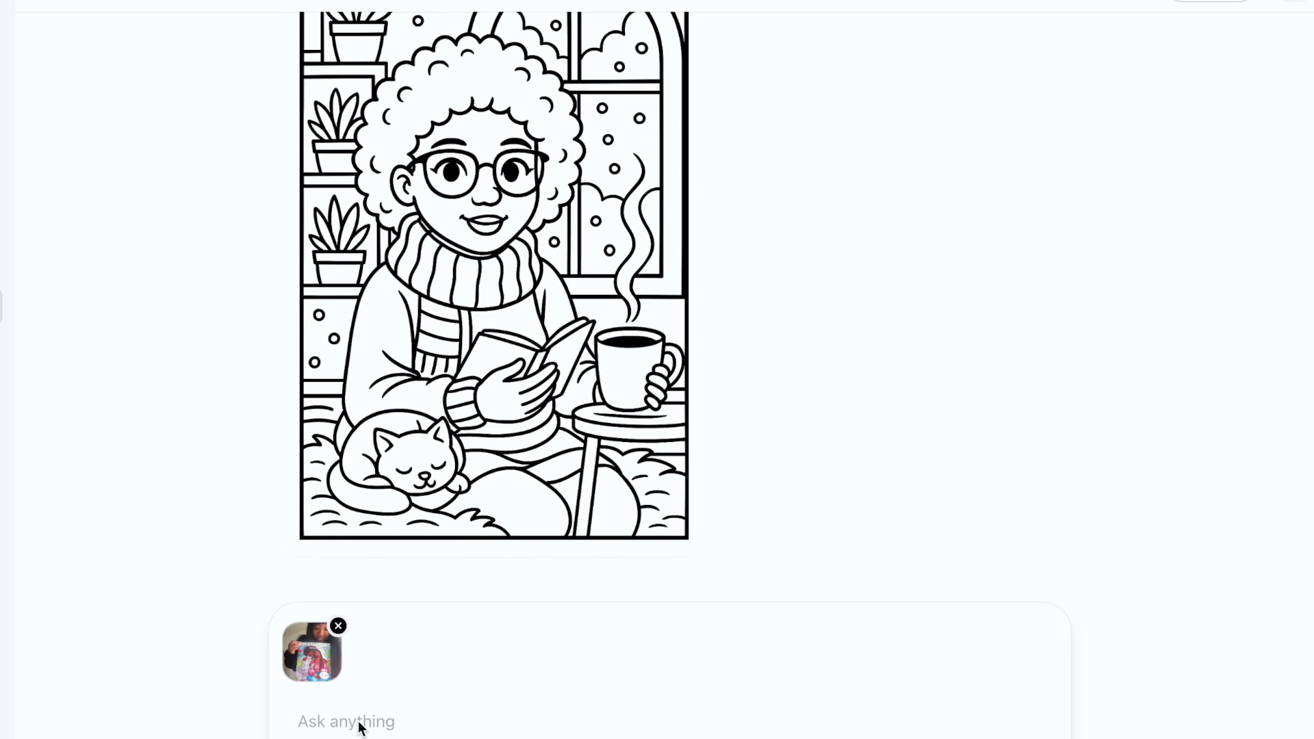
{"action": "type", "text": "a"}
{"action": "key", "text": "BackSpace"}
{"action": "type", "text": "make this image into a cartoon character"}
{"action": "key", "text": "Return"}
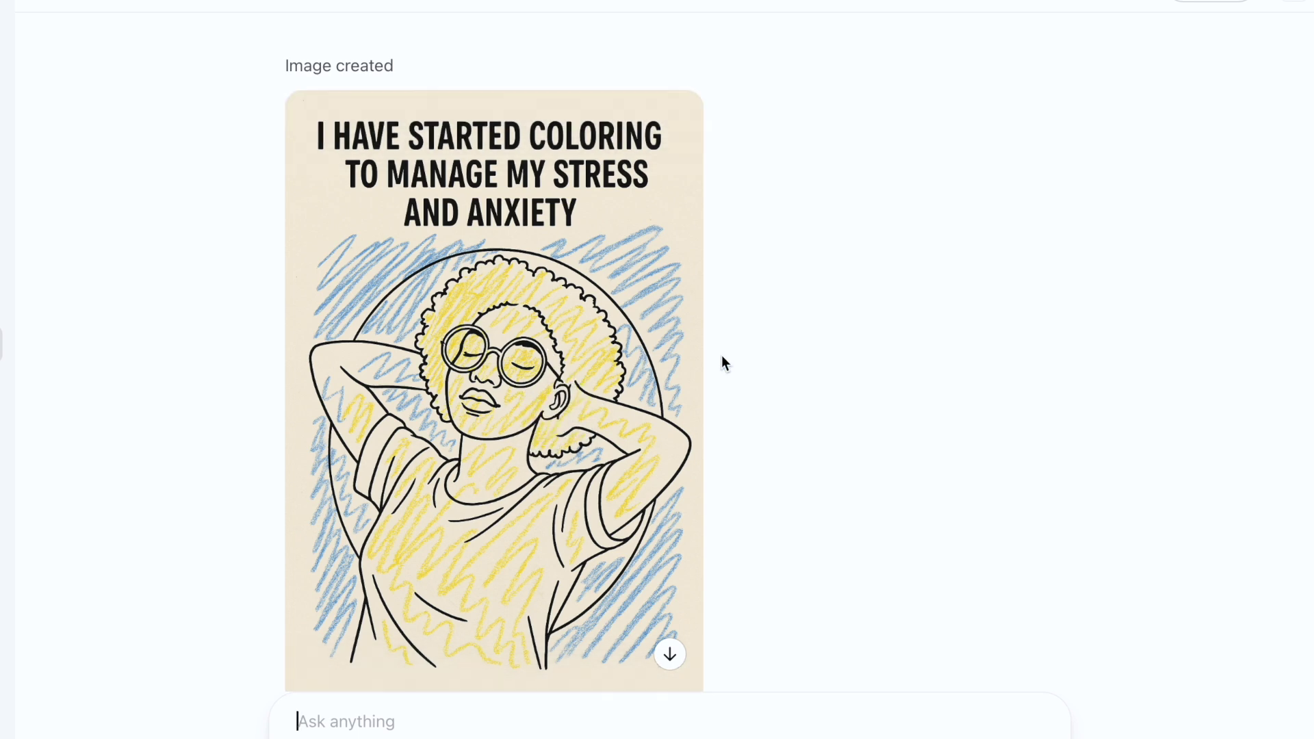
Examine the stress-and-anxiety coloring meme and its follow-up requests for red crayon, a white background, an added handle and a coloring font
{"action": "scroll", "coordinate": [744, 347], "scroll_direction": "up", "scroll_amount": 3}
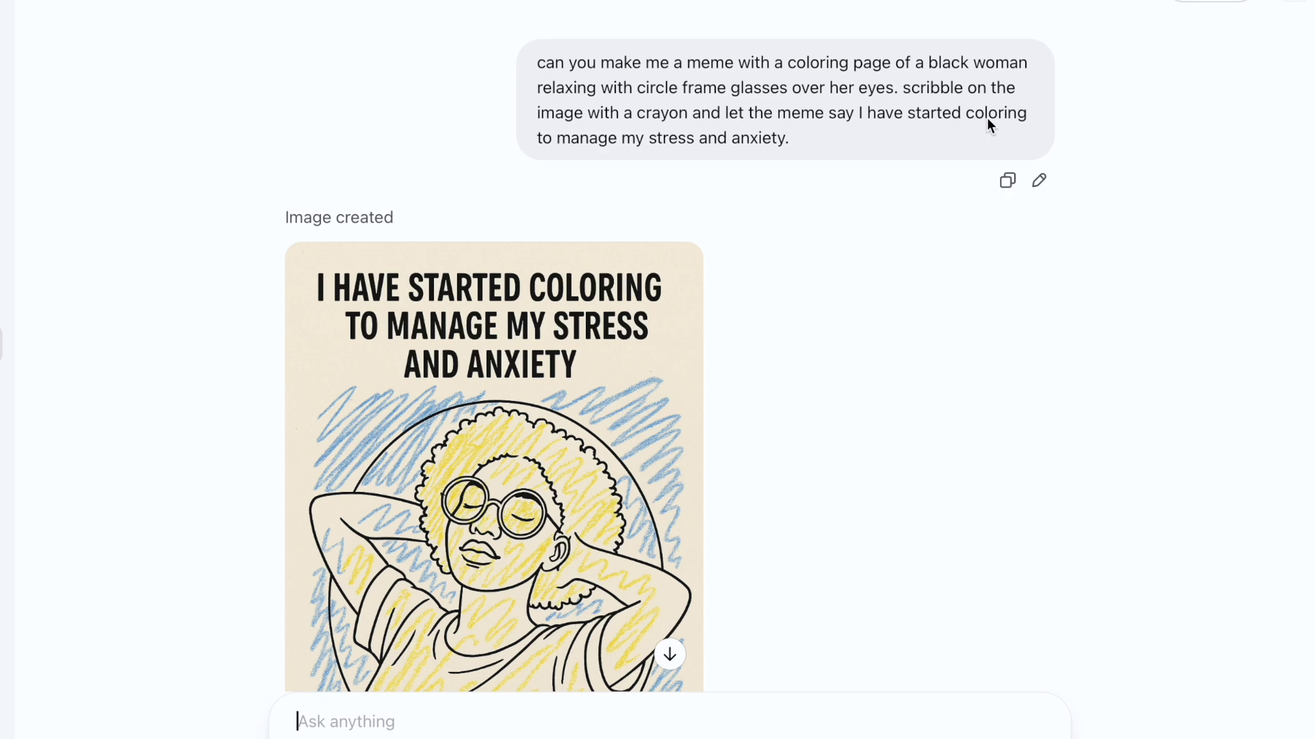
{"action": "left_click", "coordinate": [597, 416]}
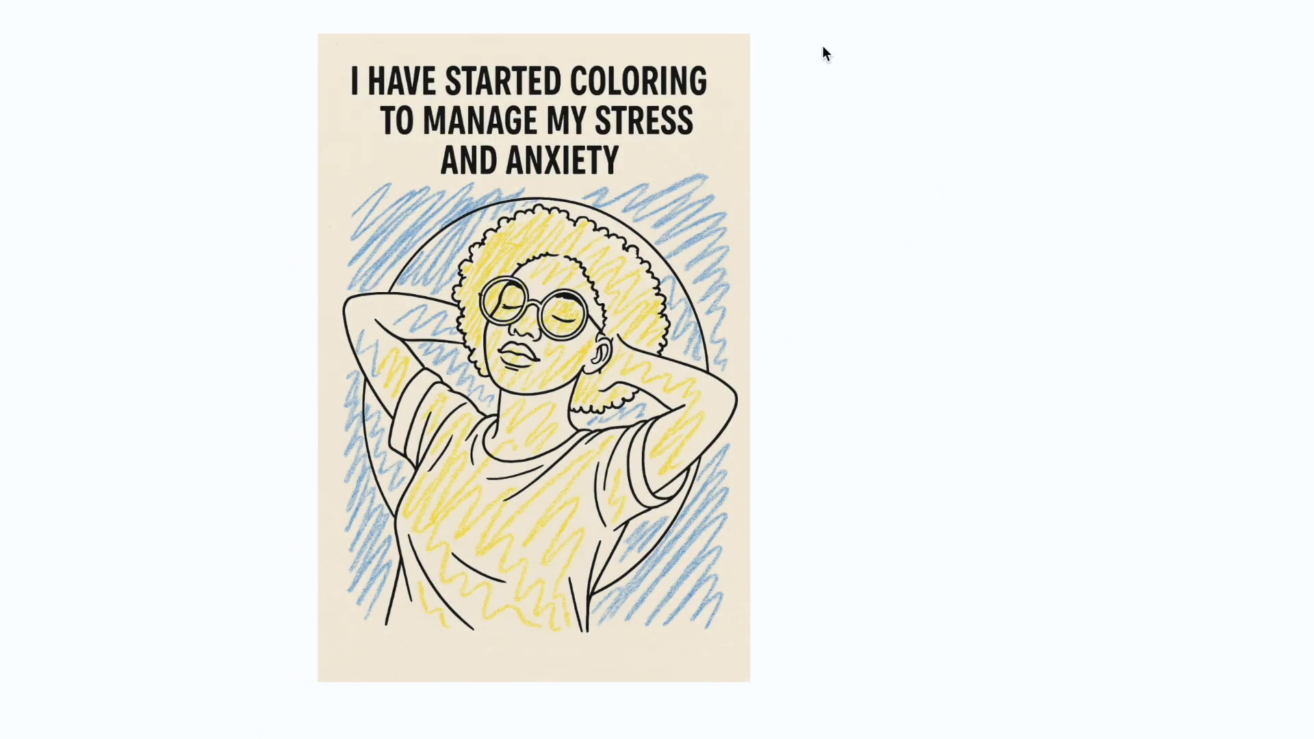
{"action": "left_click", "coordinate": [823, 289]}
{"action": "scroll", "coordinate": [822, 289], "scroll_direction": "down", "scroll_amount": 3}
{"action": "scroll", "coordinate": [823, 289], "scroll_direction": "down", "scroll_amount": 10}
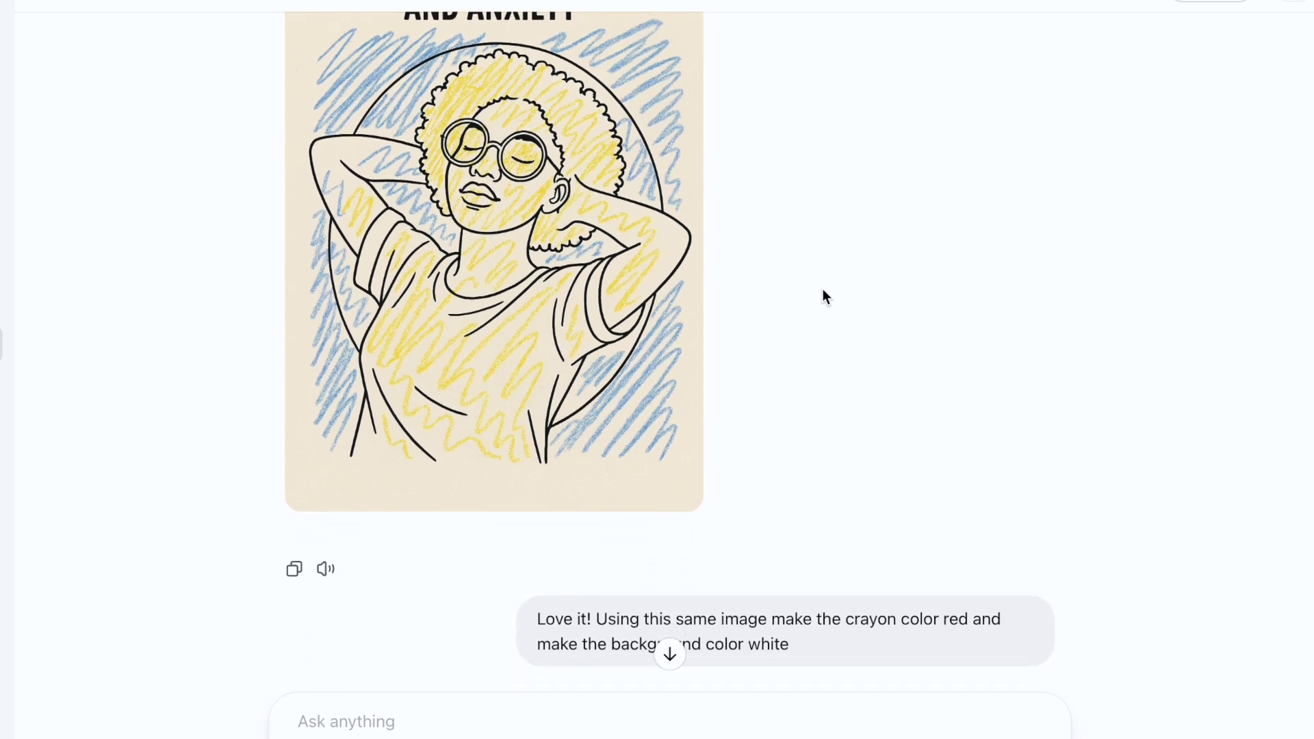
{"action": "scroll", "coordinate": [822, 288], "scroll_direction": "down", "scroll_amount": 15}
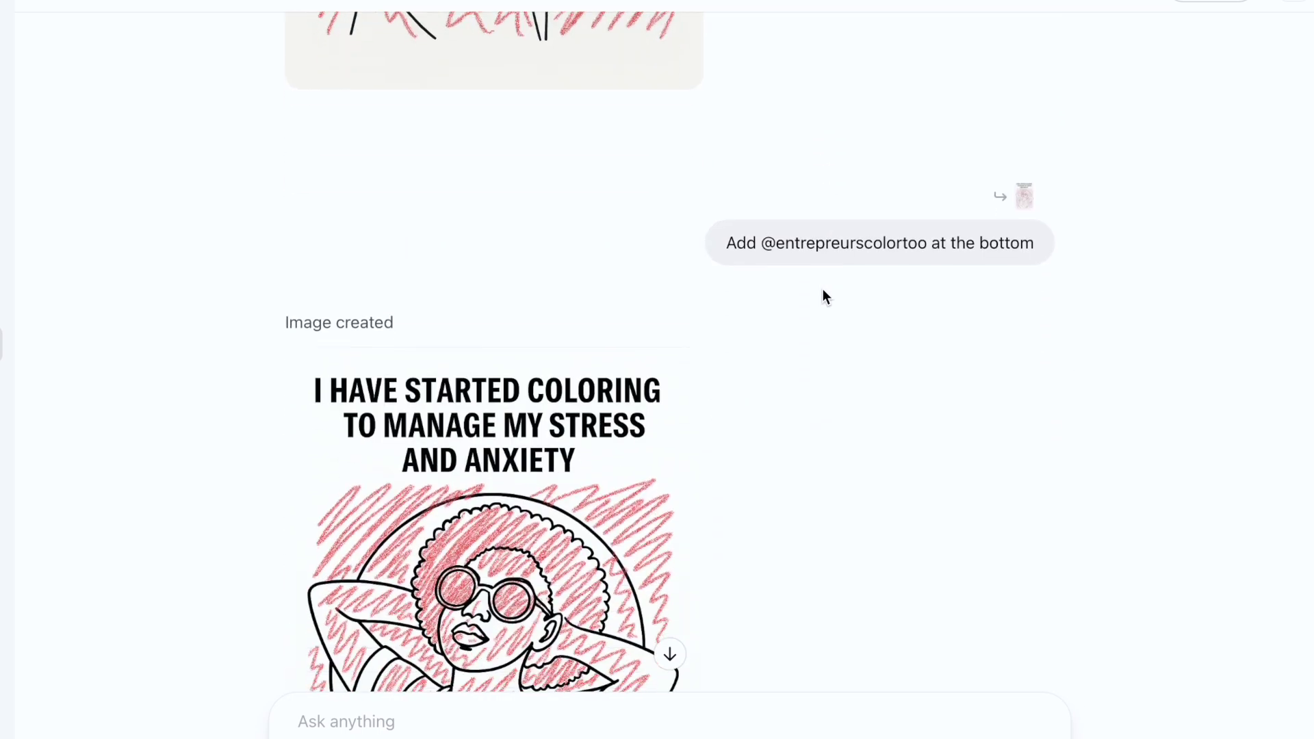
{"action": "scroll", "coordinate": [824, 290], "scroll_direction": "down", "scroll_amount": 15}
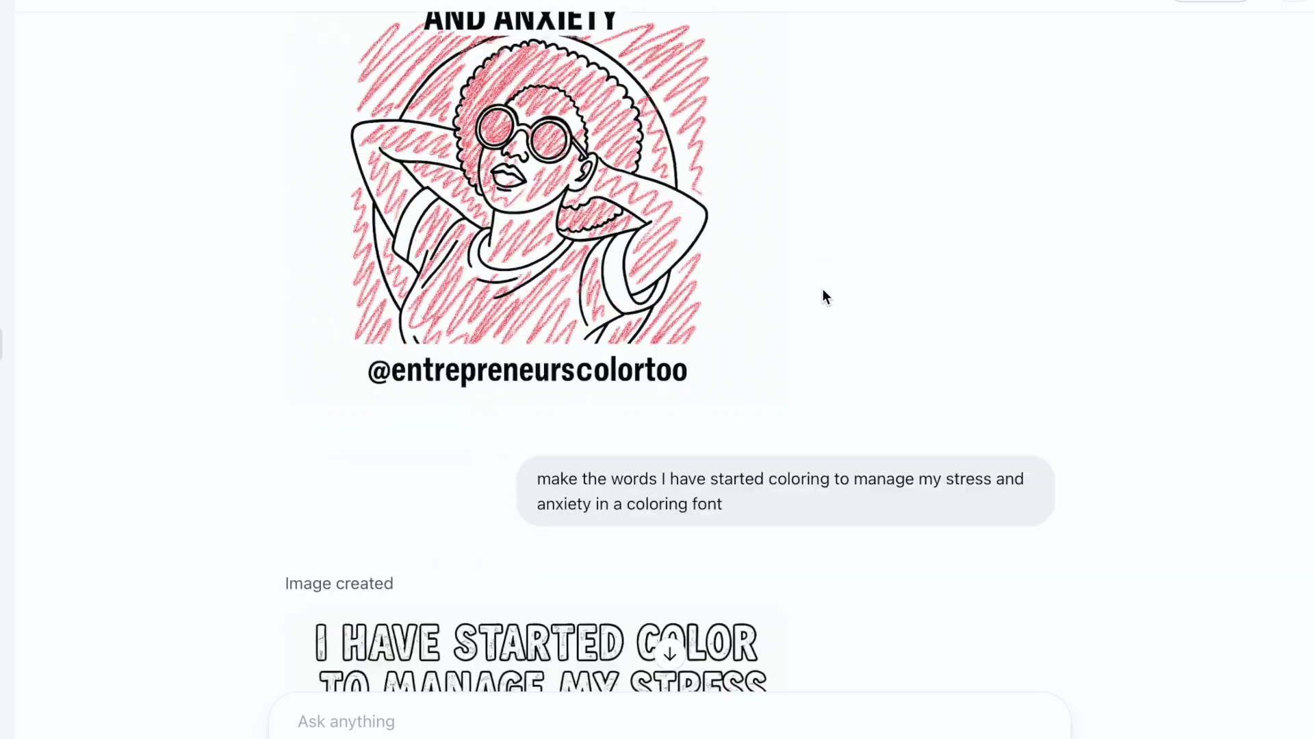
{"action": "mouse_move", "coordinate": [623, 123]}
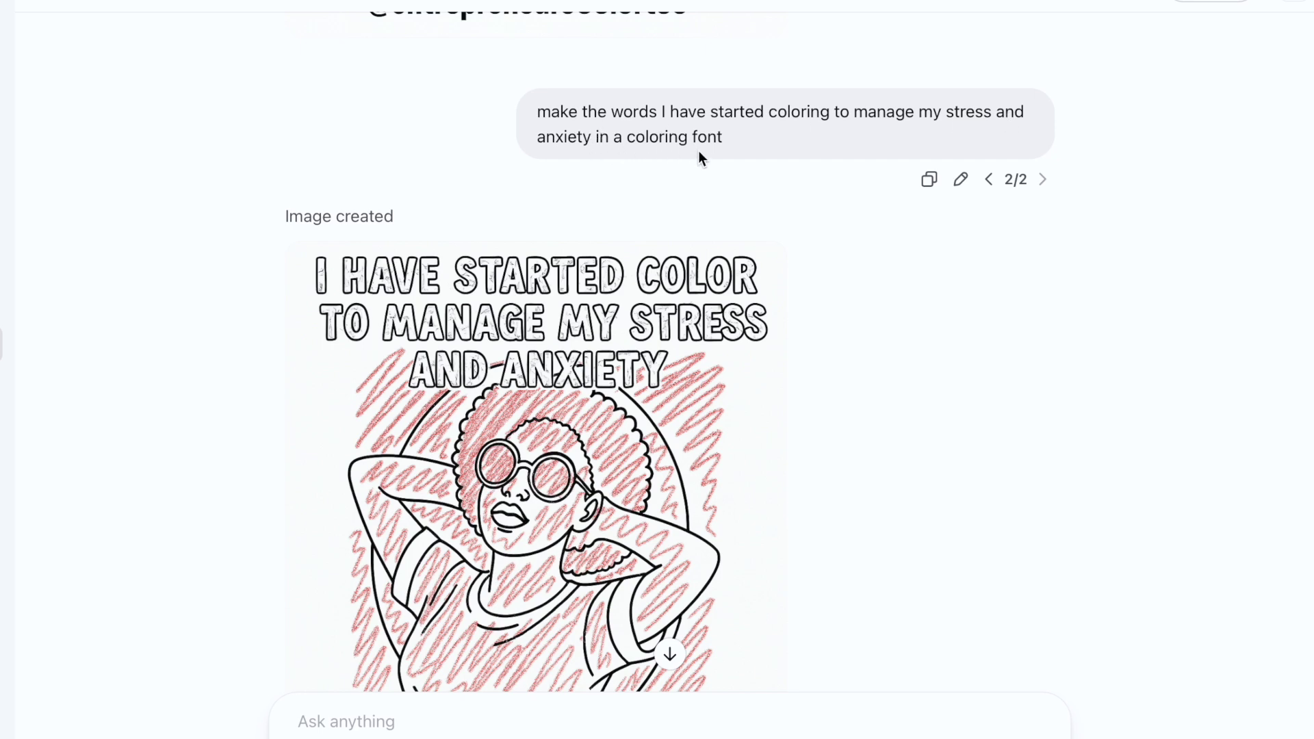
{"action": "scroll", "coordinate": [379, 220], "scroll_direction": "down", "scroll_amount": 1}
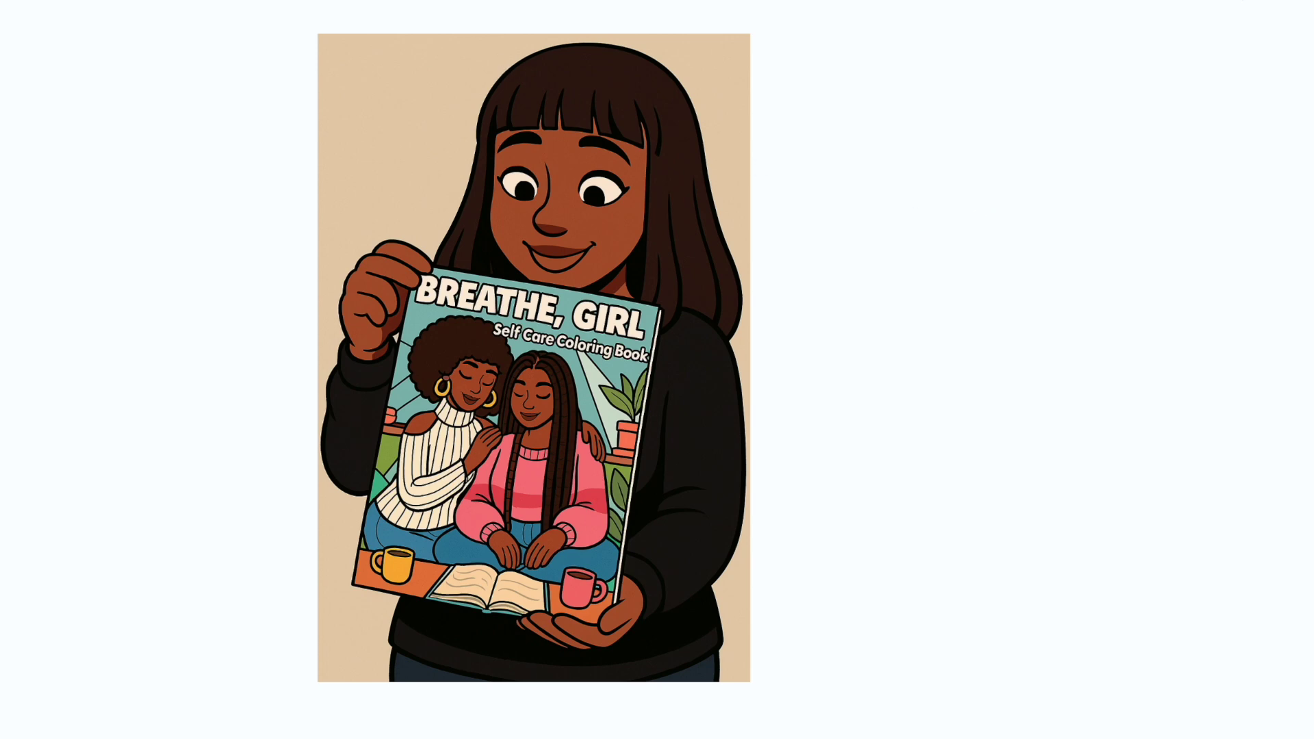
Mark the hair of the cartoon woman holding the book as the edit area and submit "can you add an afro with curly hair"
{"action": "key", "text": "Escape"}
{"action": "left_click", "coordinate": [584, 300]}
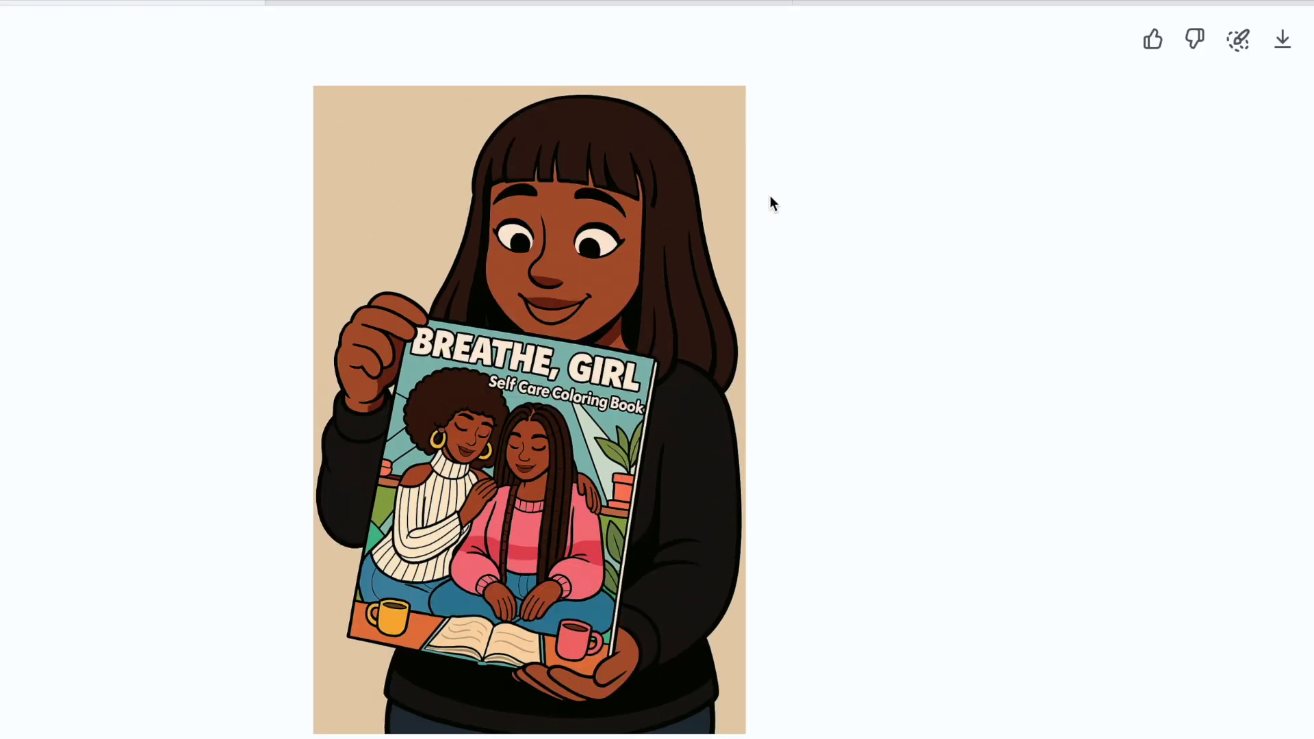
{"action": "left_click", "coordinate": [1239, 43]}
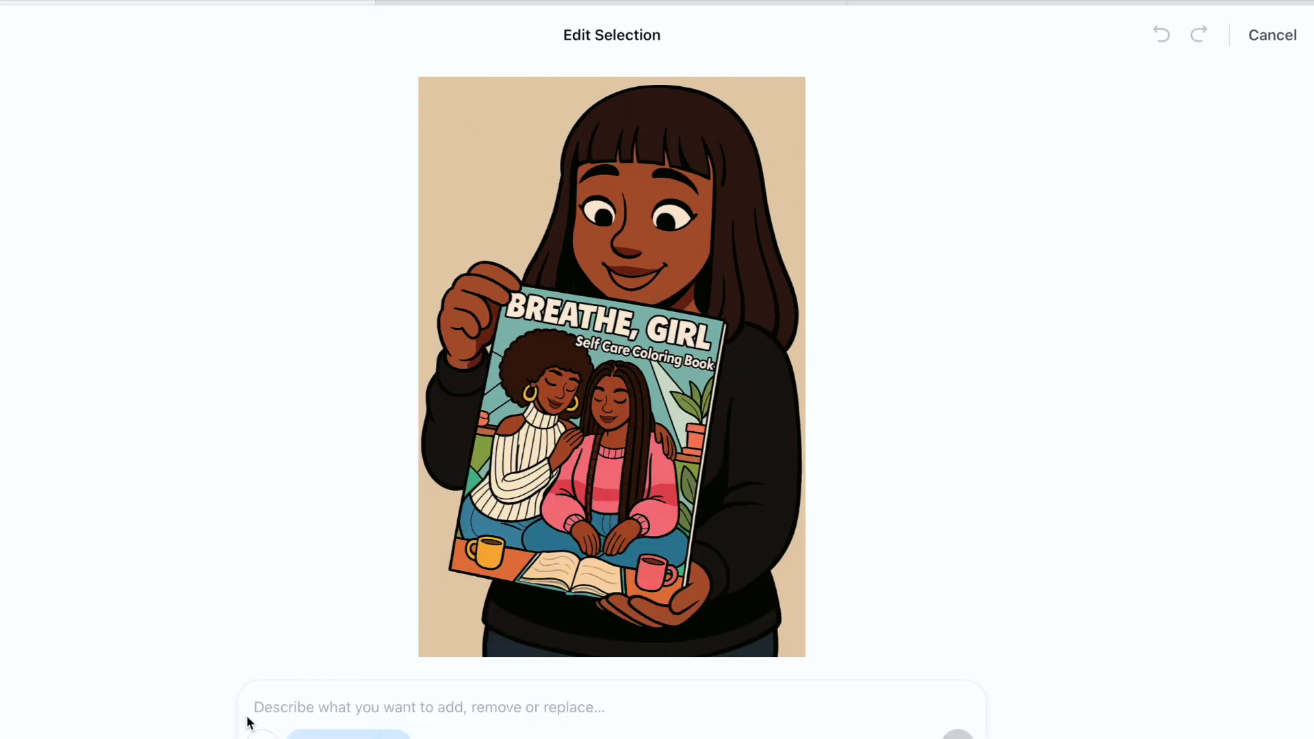
{"action": "mouse_move", "coordinate": [539, 265]}
{"action": "left_mouse_down"}
{"action": "mouse_move", "coordinate": [585, 137]}
{"action": "mouse_move", "coordinate": [632, 124]}
{"action": "mouse_move", "coordinate": [680, 142]}
{"action": "mouse_move", "coordinate": [628, 134]}
{"action": "mouse_move", "coordinate": [628, 103]}
{"action": "mouse_move", "coordinate": [709, 112]}
{"action": "mouse_move", "coordinate": [744, 196]}
{"action": "mouse_move", "coordinate": [733, 285]}
{"action": "mouse_move", "coordinate": [751, 314]}
{"action": "mouse_move", "coordinate": [772, 260]}
{"action": "mouse_move", "coordinate": [756, 321]}
{"action": "left_mouse_up"}
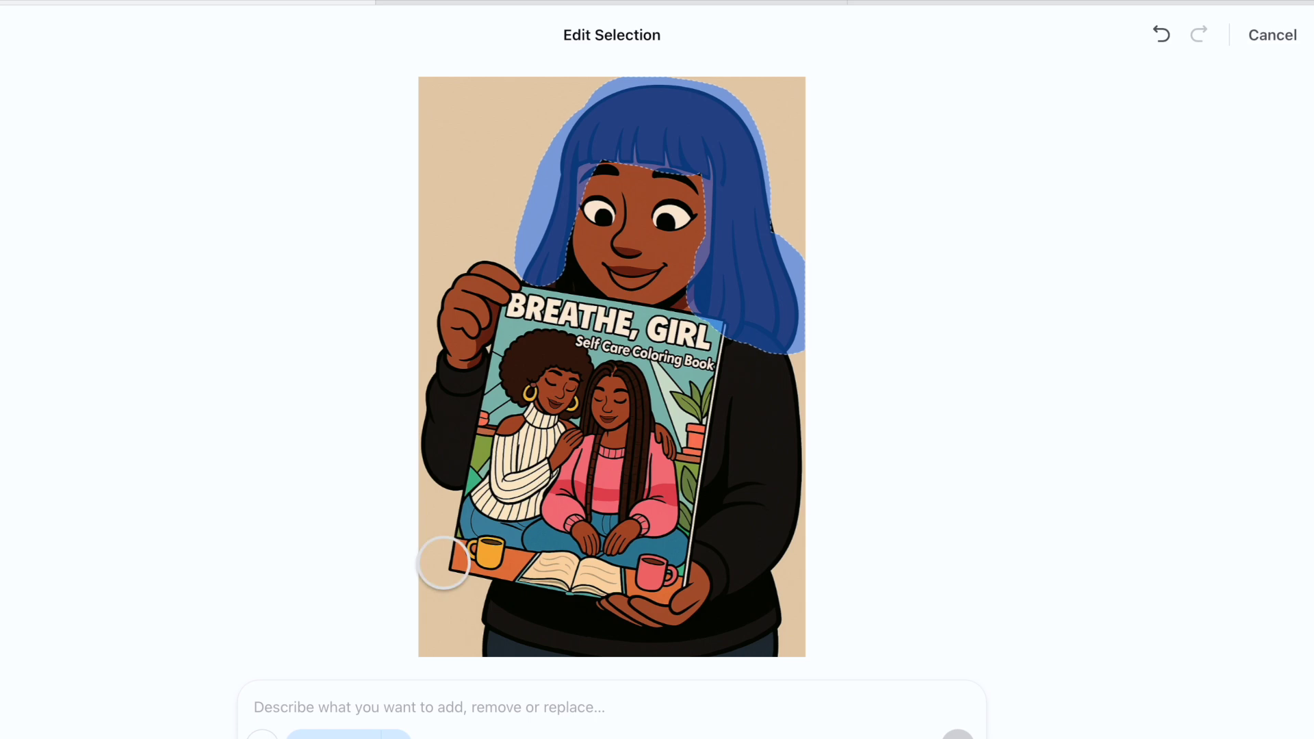
{"action": "left_click", "coordinate": [369, 698]}
{"action": "type", "text": "can you ad"}
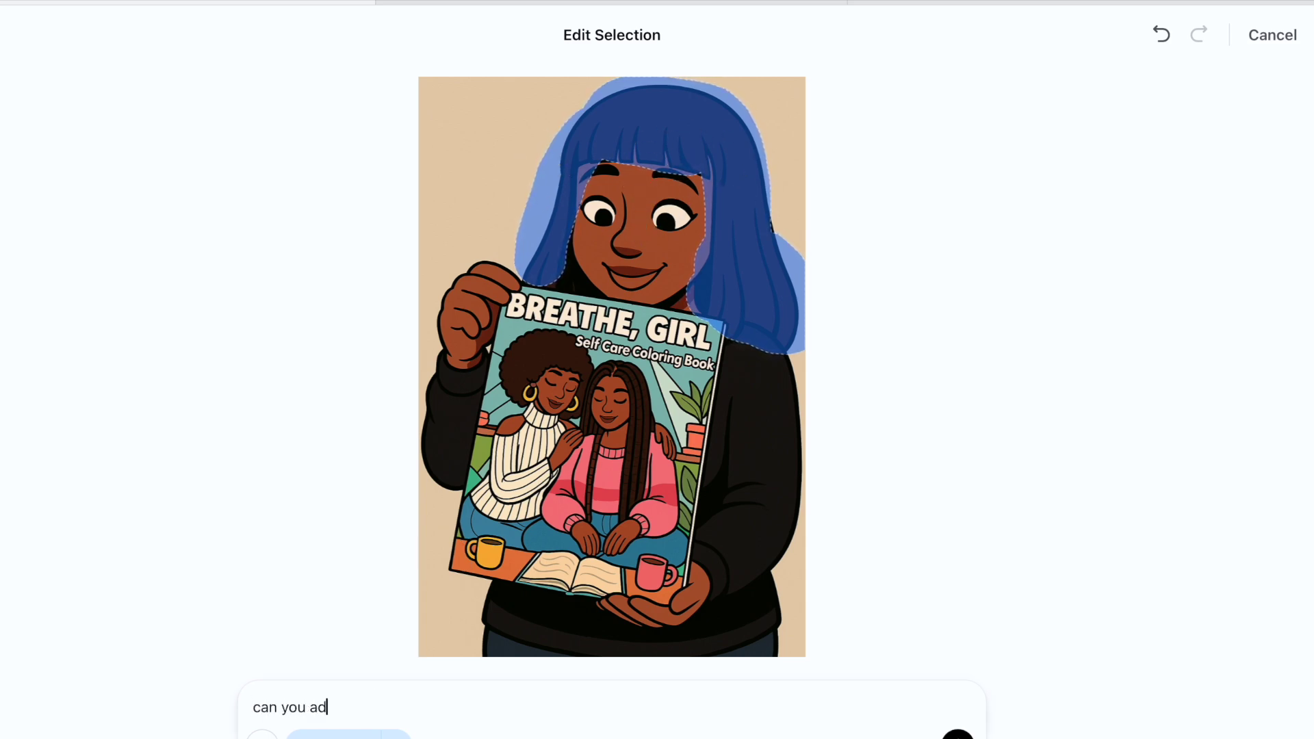
{"action": "type", "text": "d an afro with curly hair"}
{"action": "key", "text": "Return"}
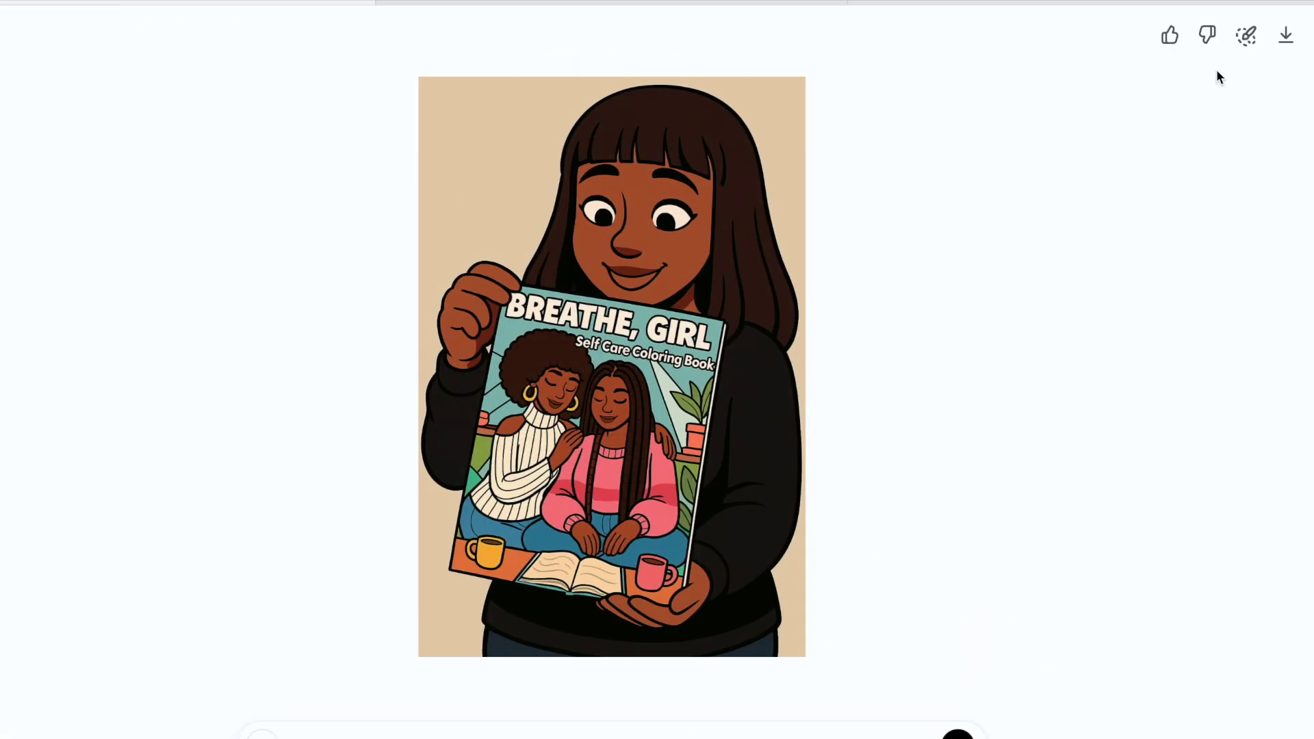
Submit a second edit of the cartoon image without marking an area: "remove the background color and replace it with blue"
{"action": "left_click", "coordinate": [1246, 36]}
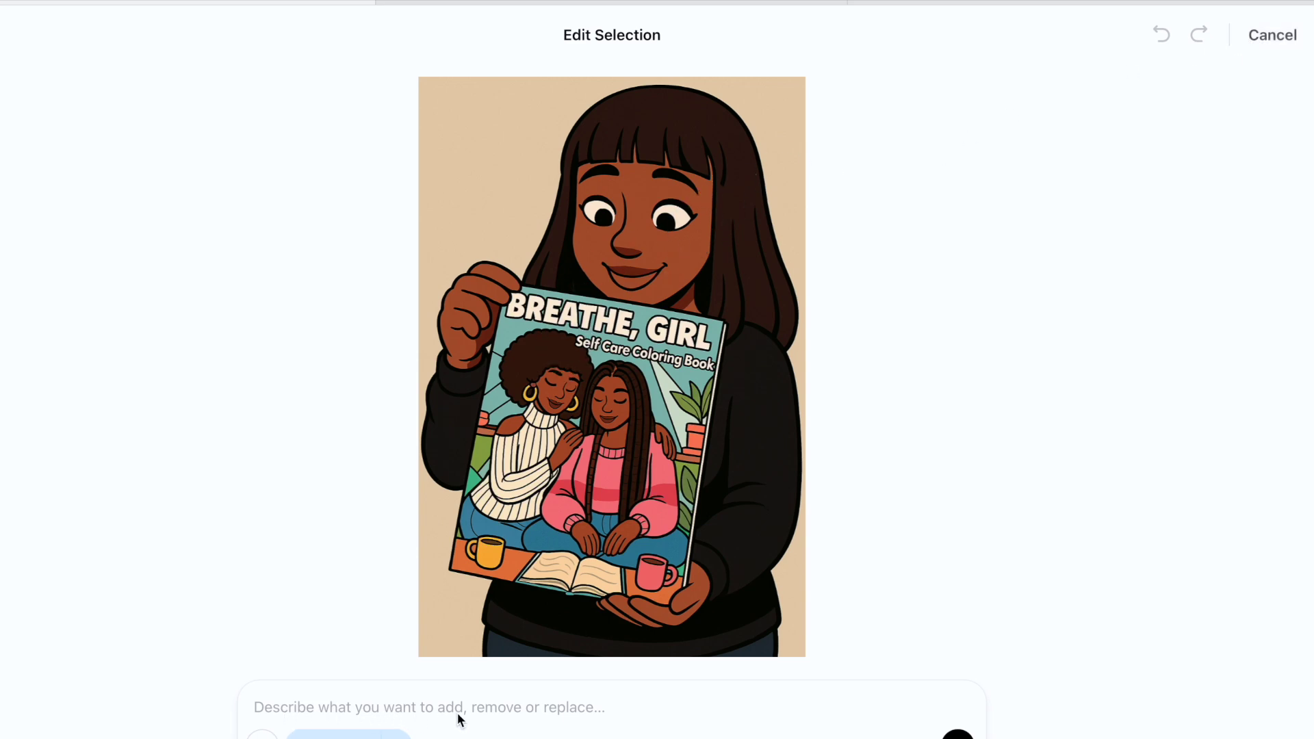
{"action": "left_click", "coordinate": [583, 708]}
{"action": "type", "text": "remove the back"}
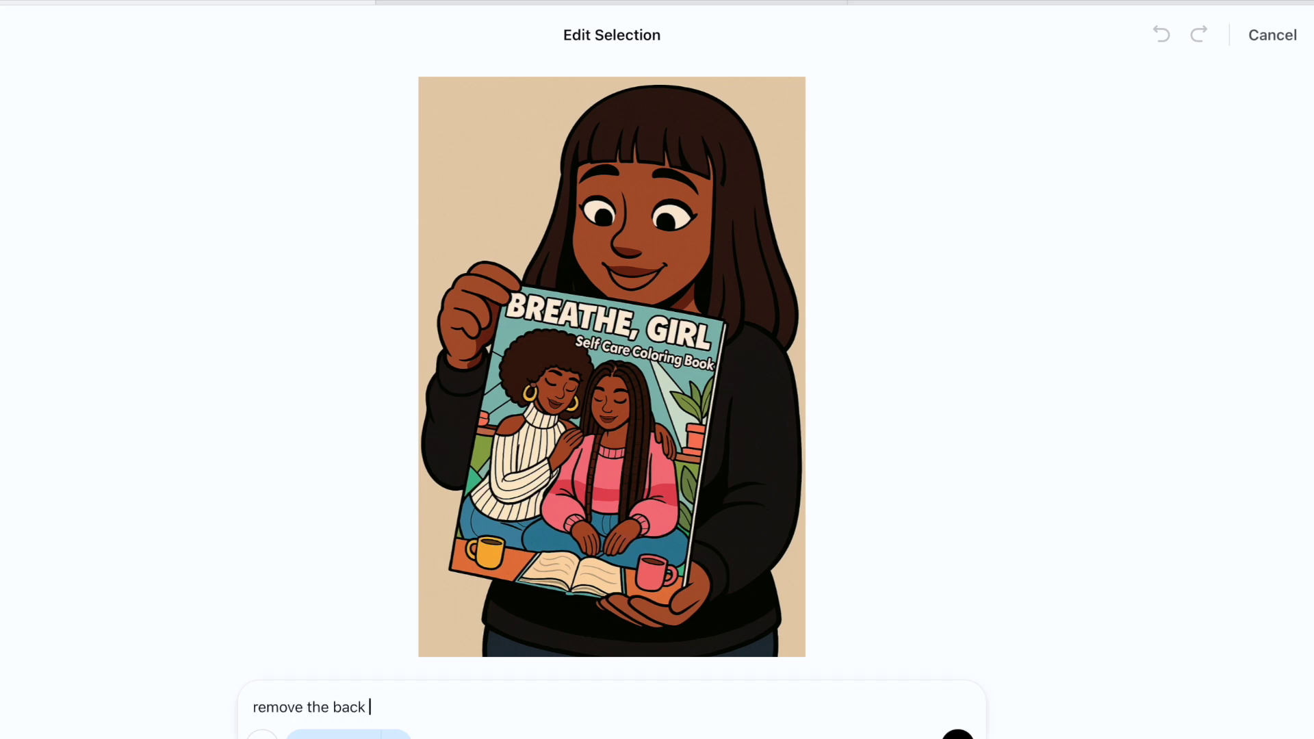
{"action": "type", "text": "ground color and replace it with blu"}
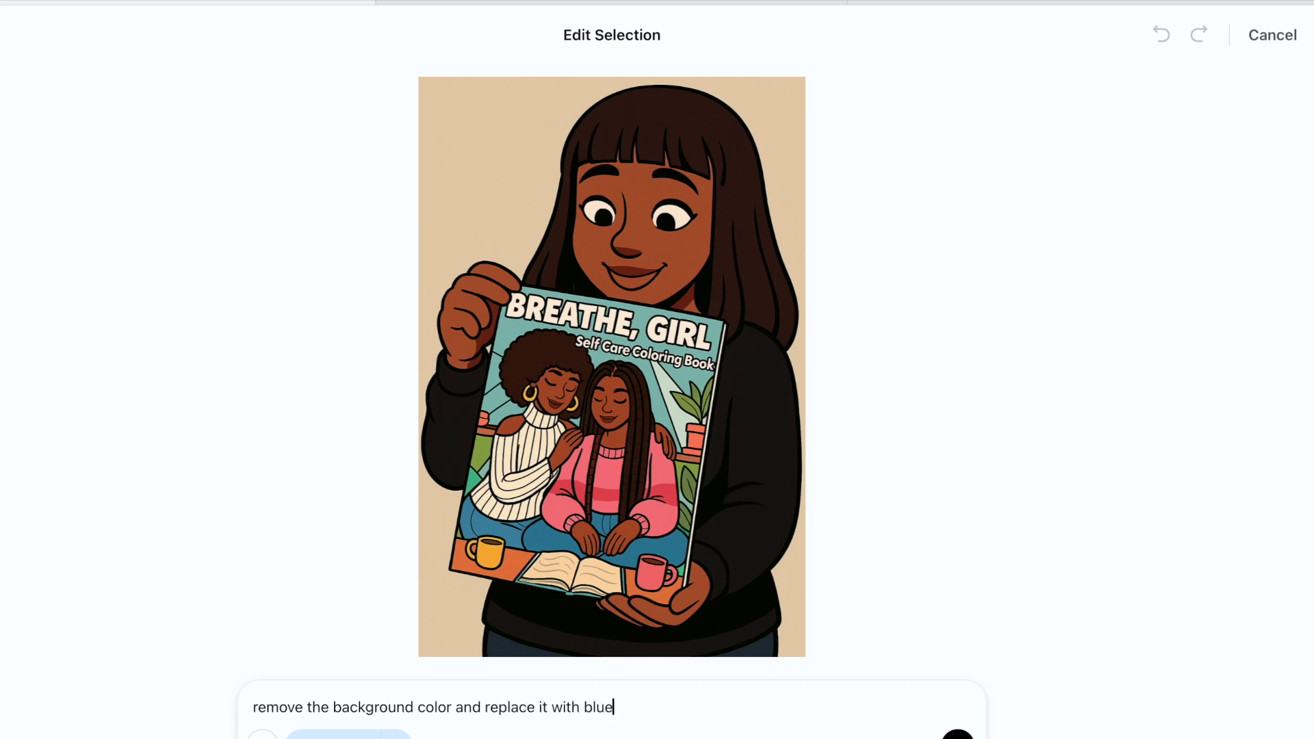
{"action": "type", "text": "e"}
{"action": "key", "text": "Return"}
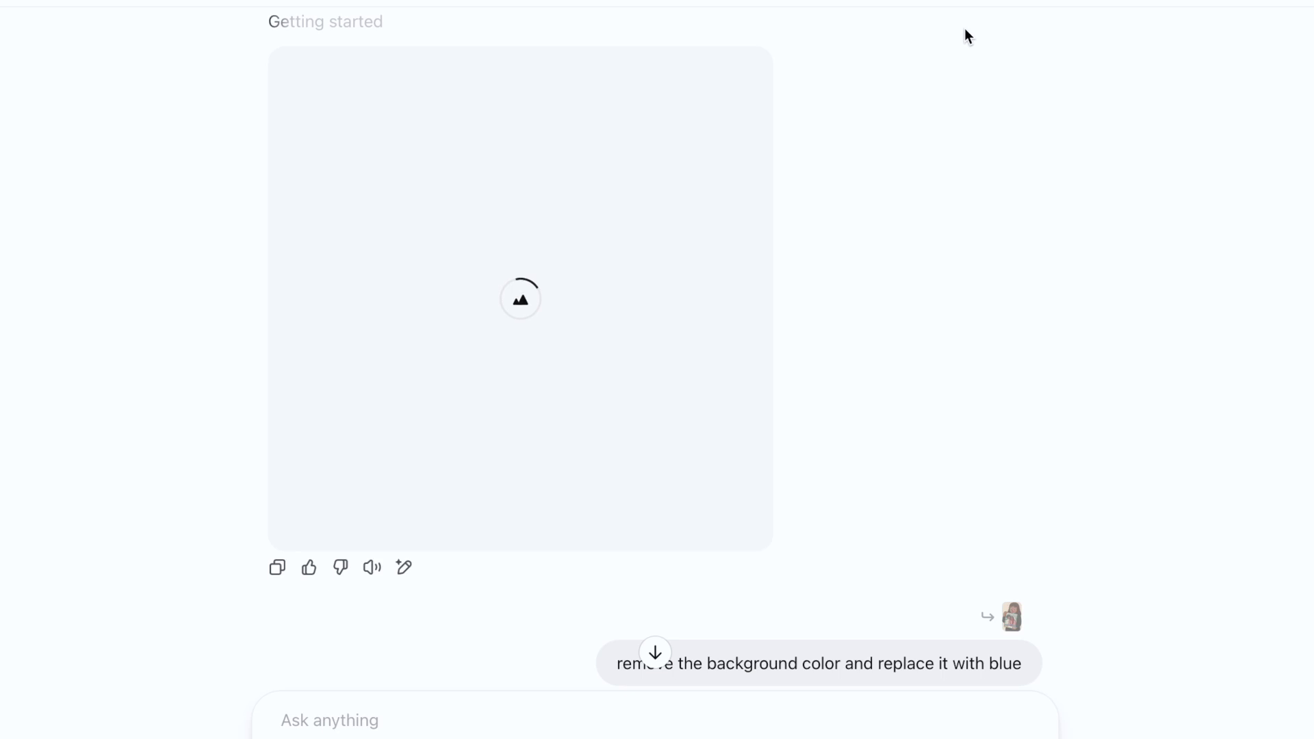
{"action": "scroll", "coordinate": [965, 29], "scroll_direction": "down", "scroll_amount": 1}
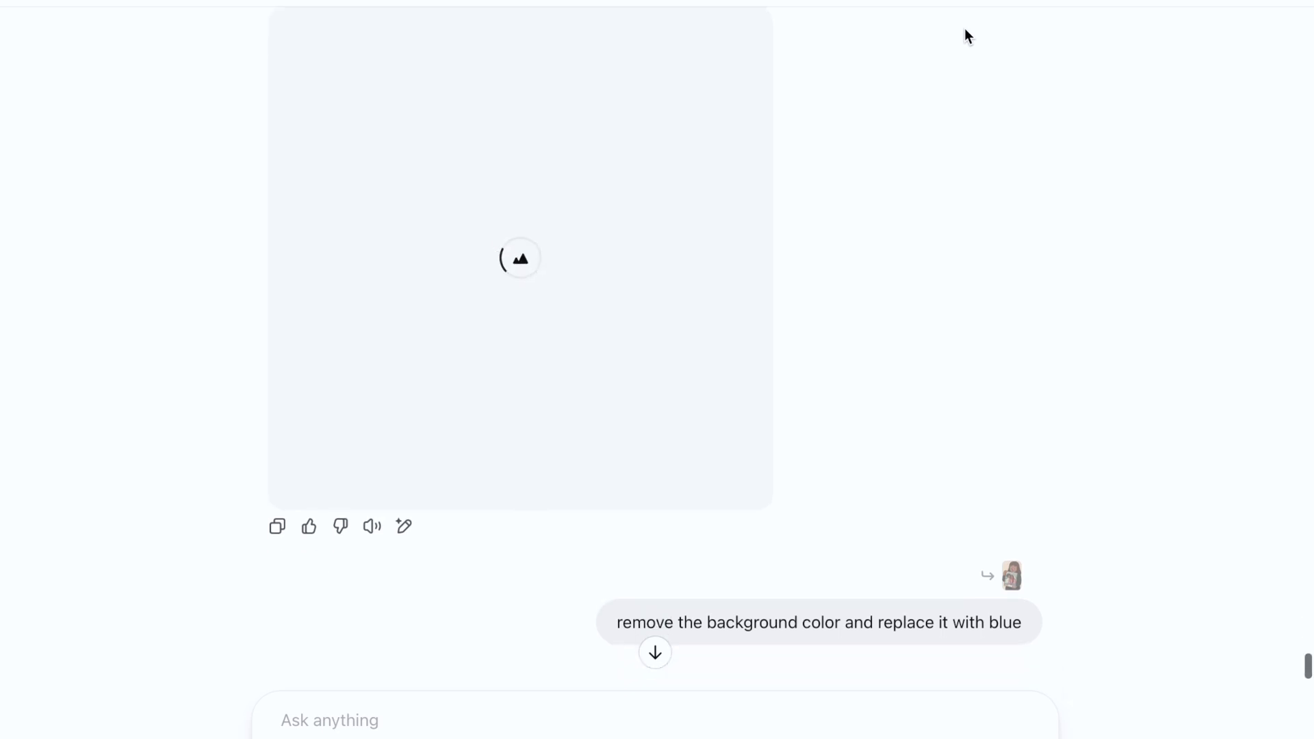